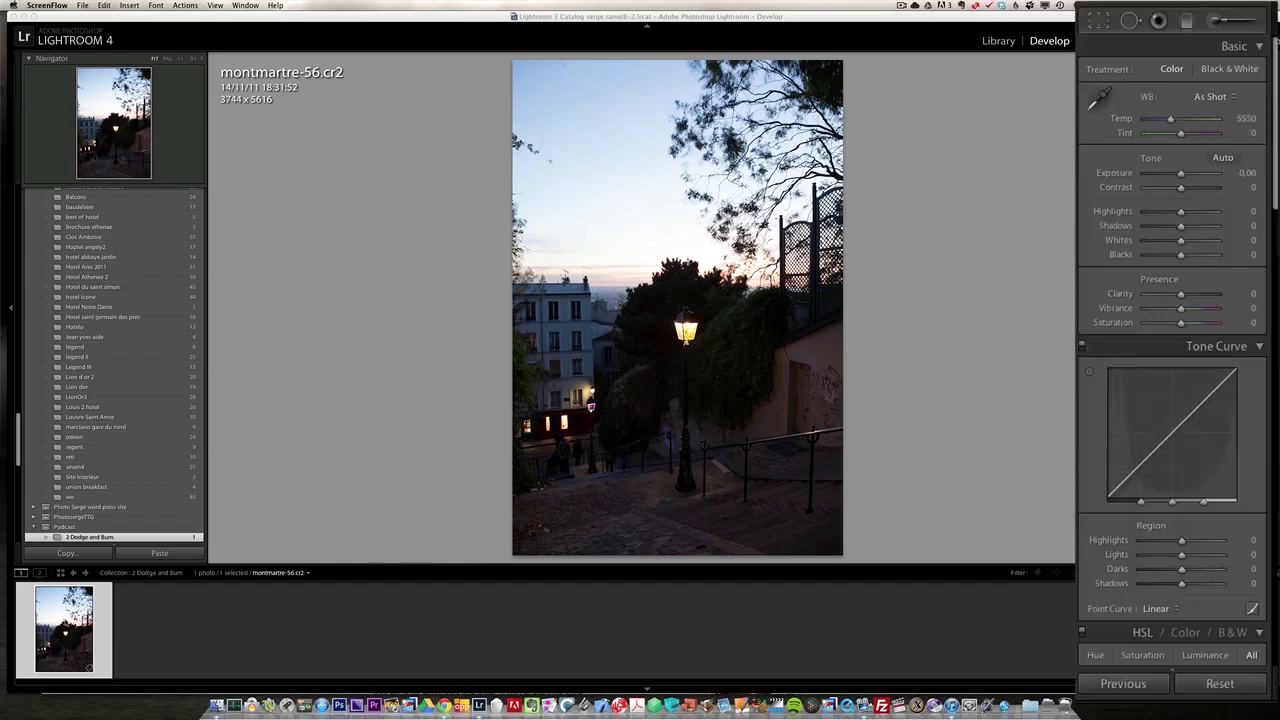
Step: Create a virtual copy (Copy 3) of montmartre-56.cr2 from its filmstrip thumbnail
{"action": "left_click", "coordinate": [70, 626]}
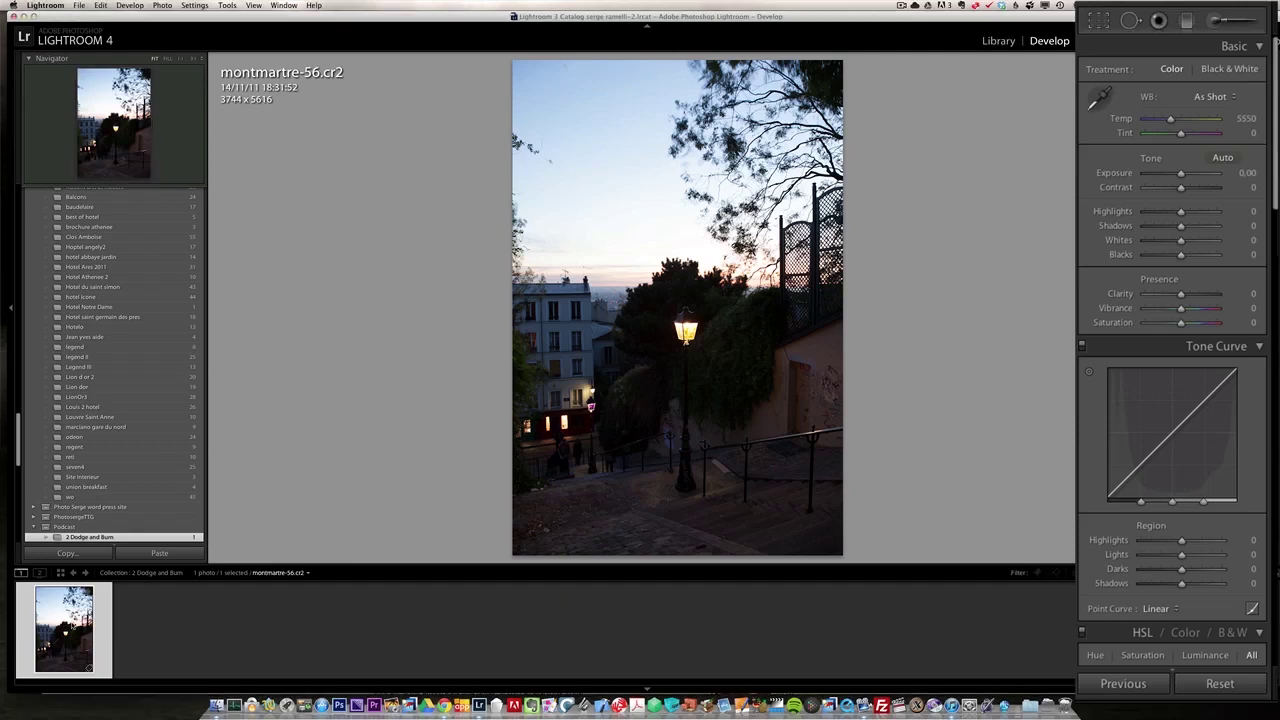
{"action": "right_click", "coordinate": [70, 626]}
{"action": "mouse_move", "coordinate": [110, 628]}
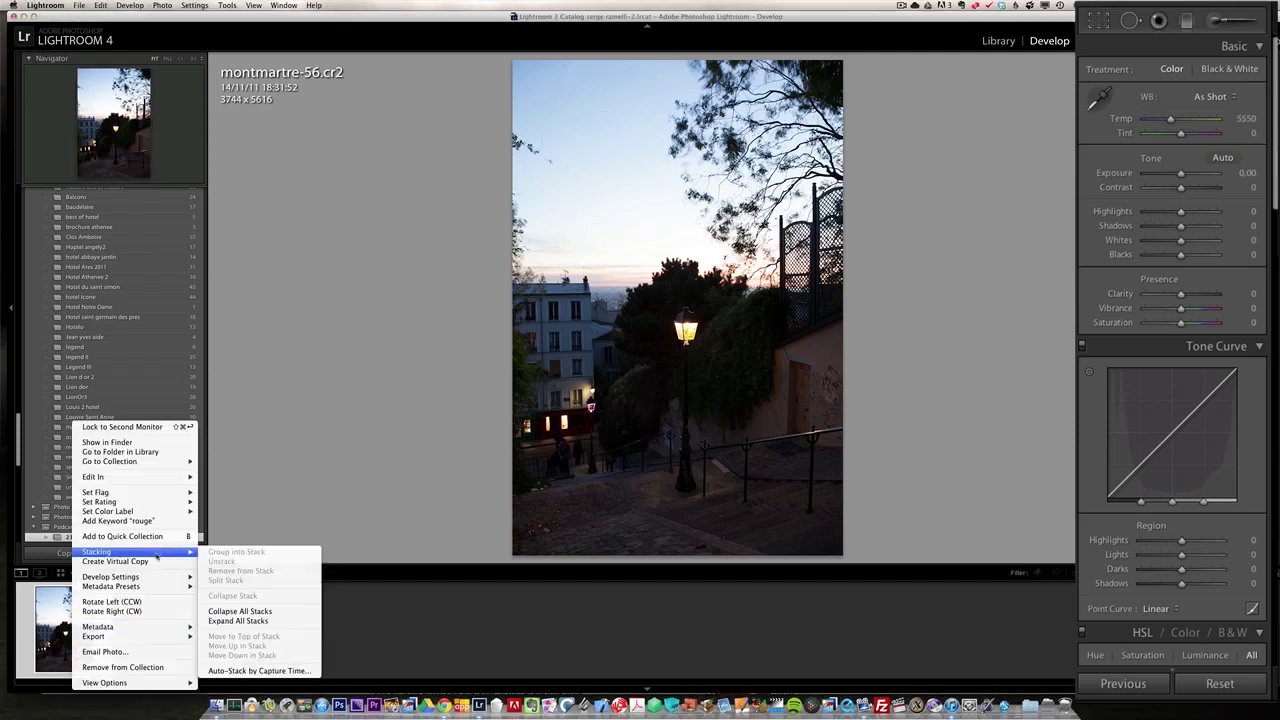
{"action": "left_click", "coordinate": [155, 562]}
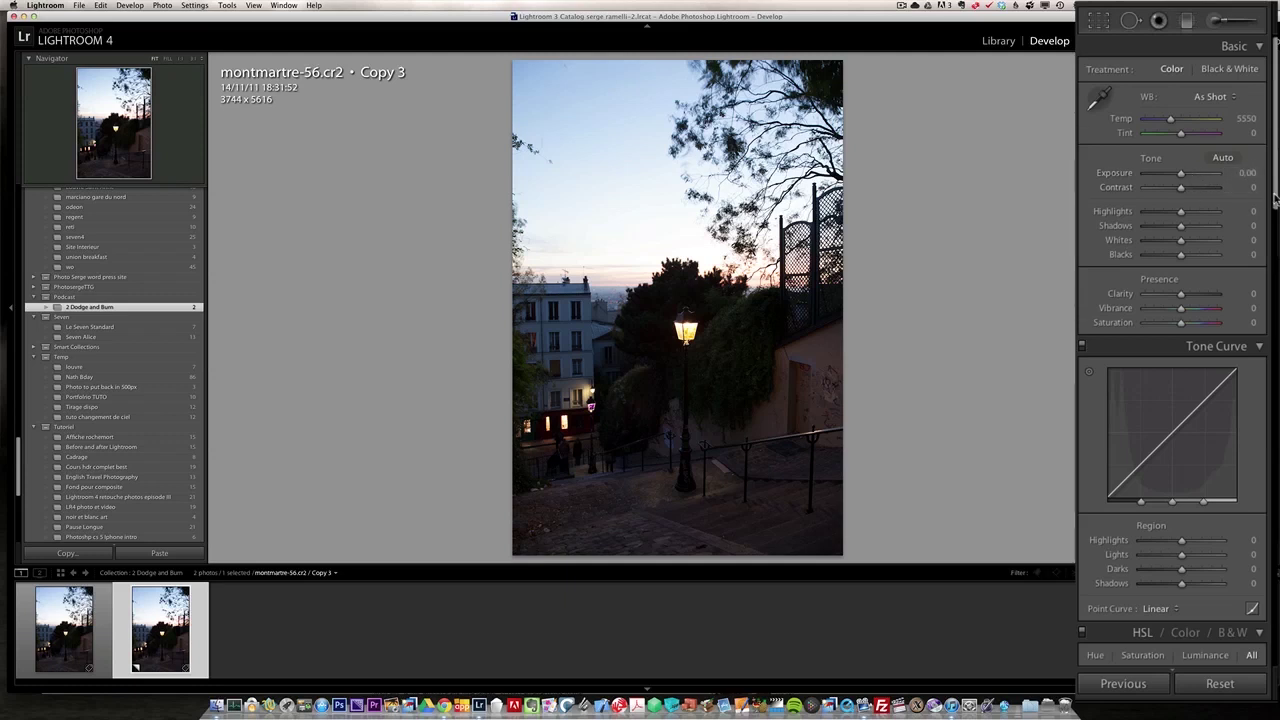
Step: Drag Highlights down to -100 and Shadows up to +64 in the Basic panel
{"action": "scroll", "coordinate": [1260, 200], "scroll_direction": "down", "scroll_amount": 2}
{"action": "left_click_drag", "start_coordinate": [1182, 177], "coordinate": [1127, 177]}
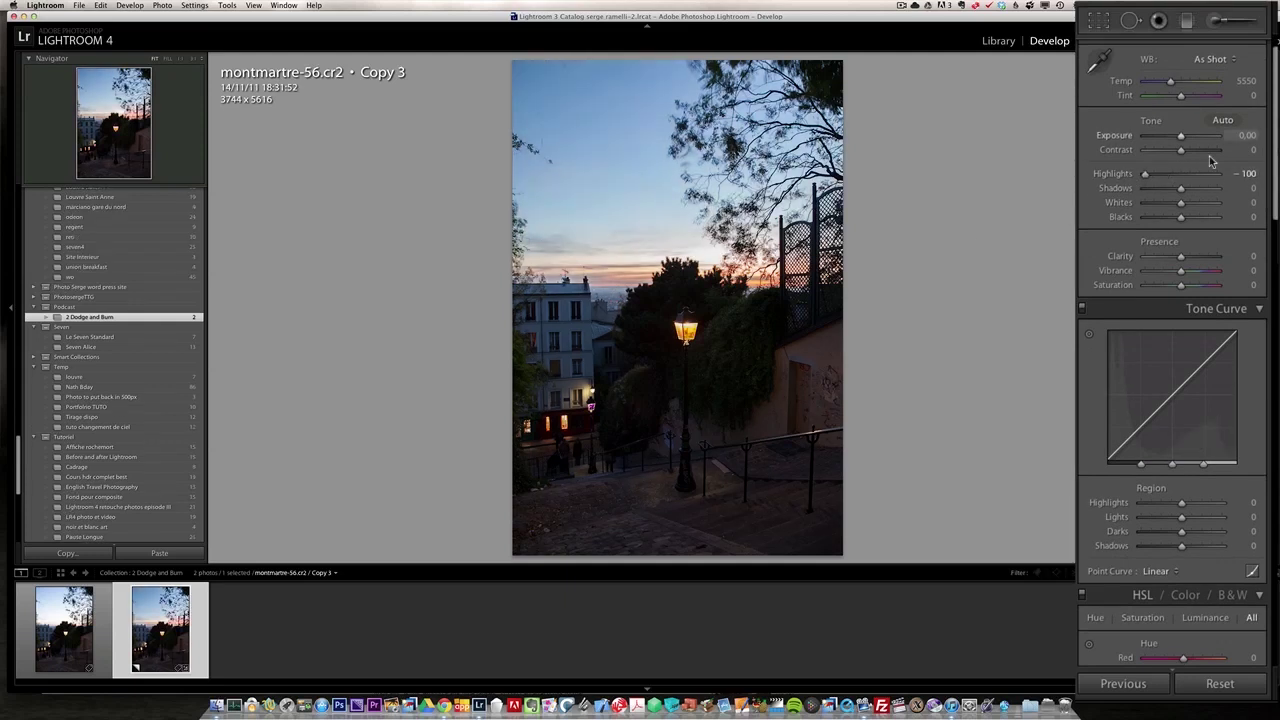
{"action": "left_click_drag", "start_coordinate": [1181, 190], "coordinate": [1204, 193]}
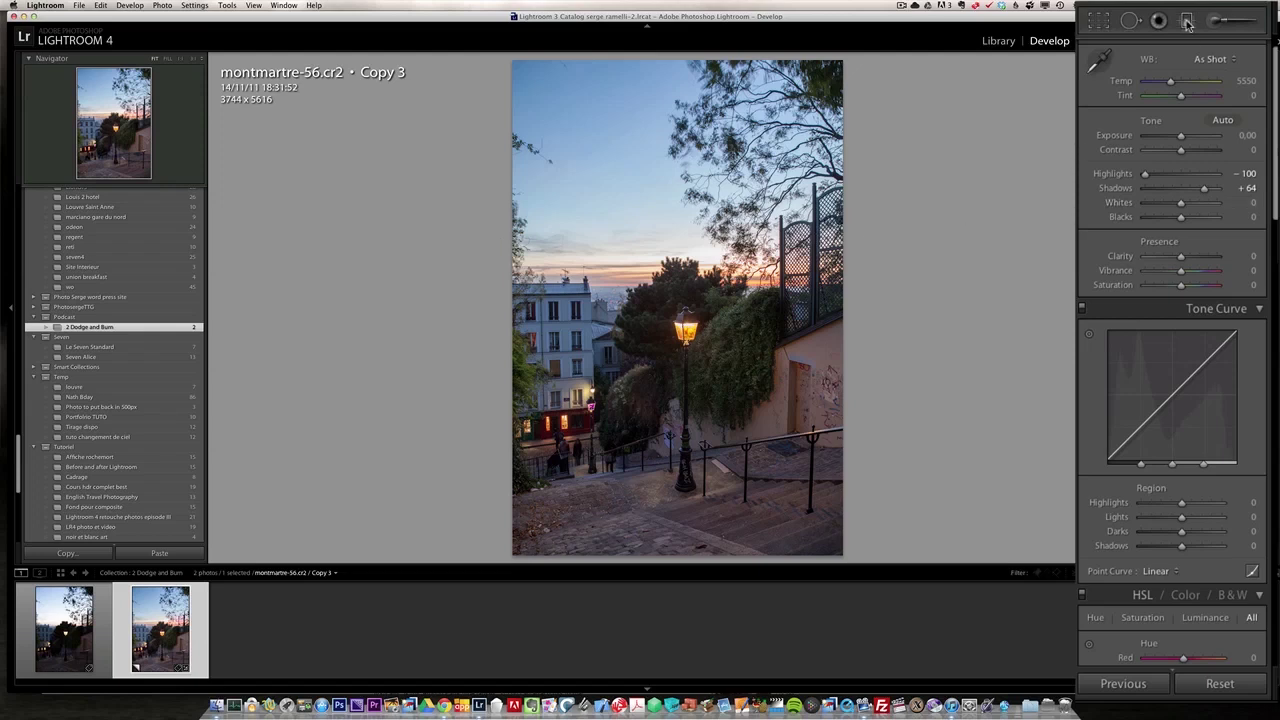
Step: Reset the Graduated Filter effects and drag a darkening gradient down from the upper sky
{"action": "left_click", "coordinate": [1187, 22]}
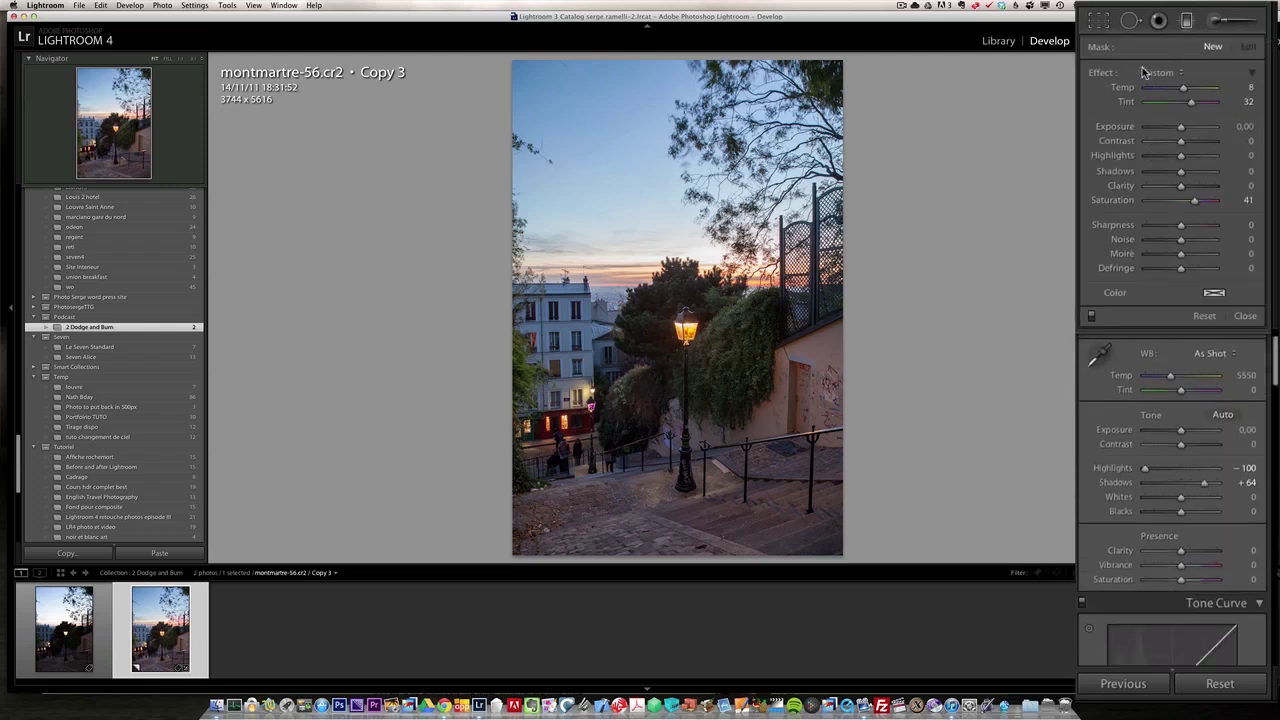
{"action": "key", "text": "alt"}
{"action": "key", "text": "alt"}
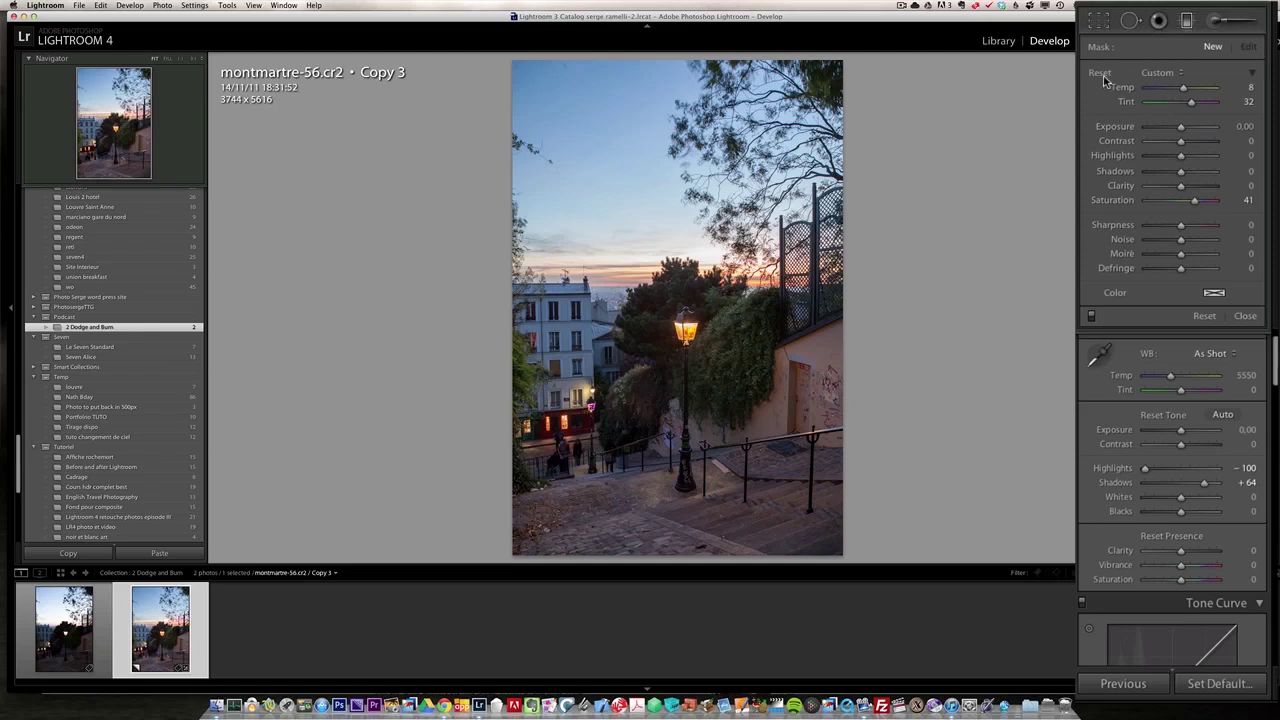
{"action": "left_click", "coordinate": [1102, 76], "text": "alt"}
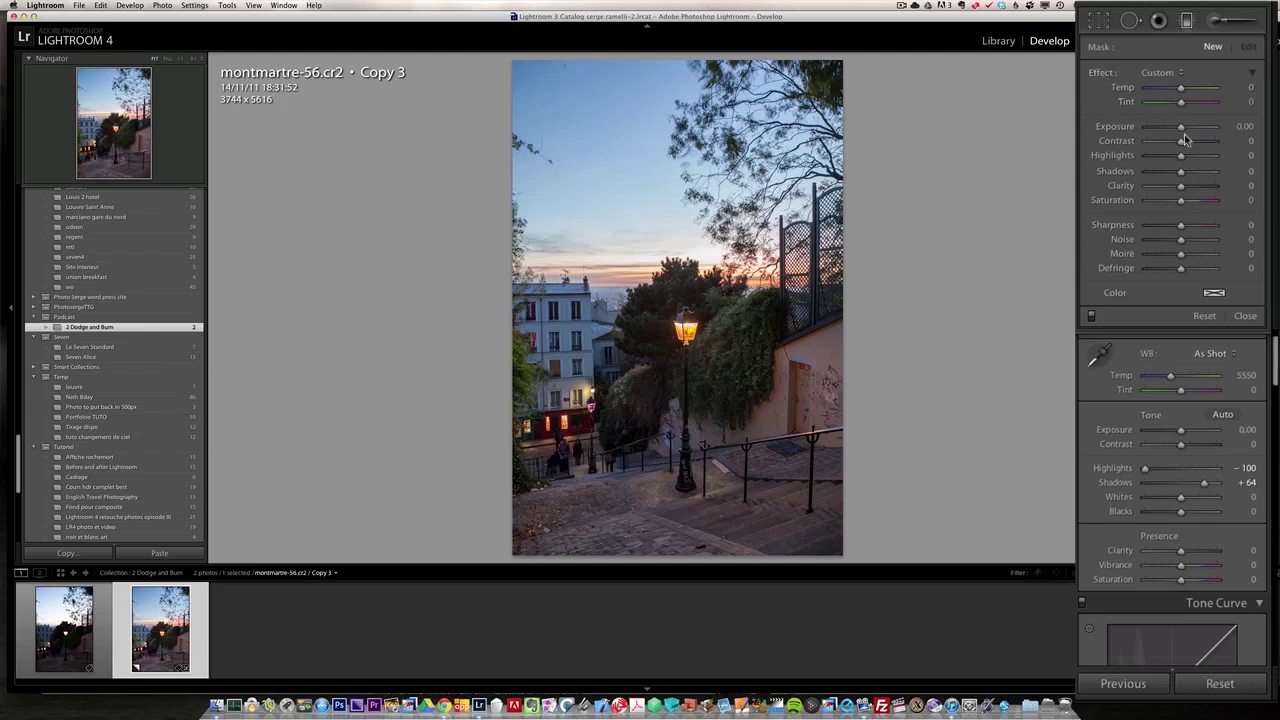
{"action": "left_click_drag", "start_coordinate": [1184, 133], "coordinate": [1174, 133]}
{"action": "left_click_drag", "start_coordinate": [660, 142], "coordinate": [659, 339]}
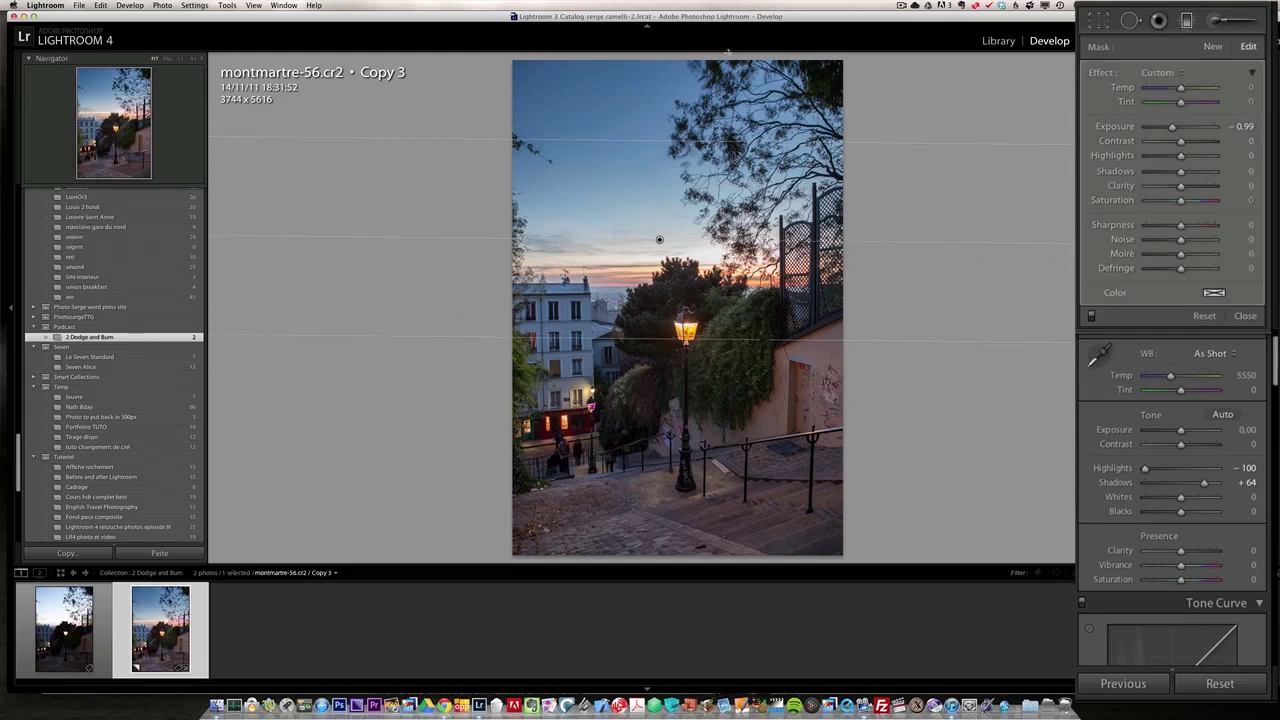
Step: Refine the sky gradient to Exposure -1.27, Highlights -95, Saturation 48, extend it, and close it
{"action": "left_click_drag", "start_coordinate": [1169, 131], "coordinate": [1172, 132]}
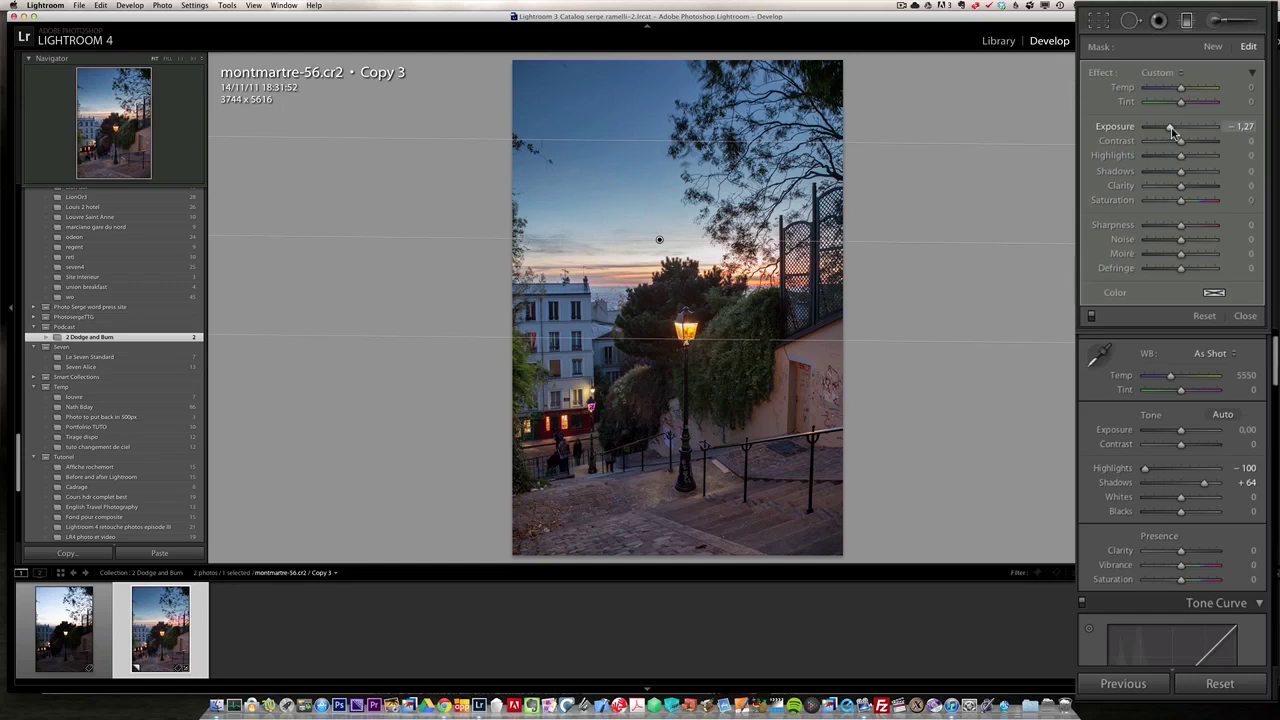
{"action": "left_click", "coordinate": [1198, 202]}
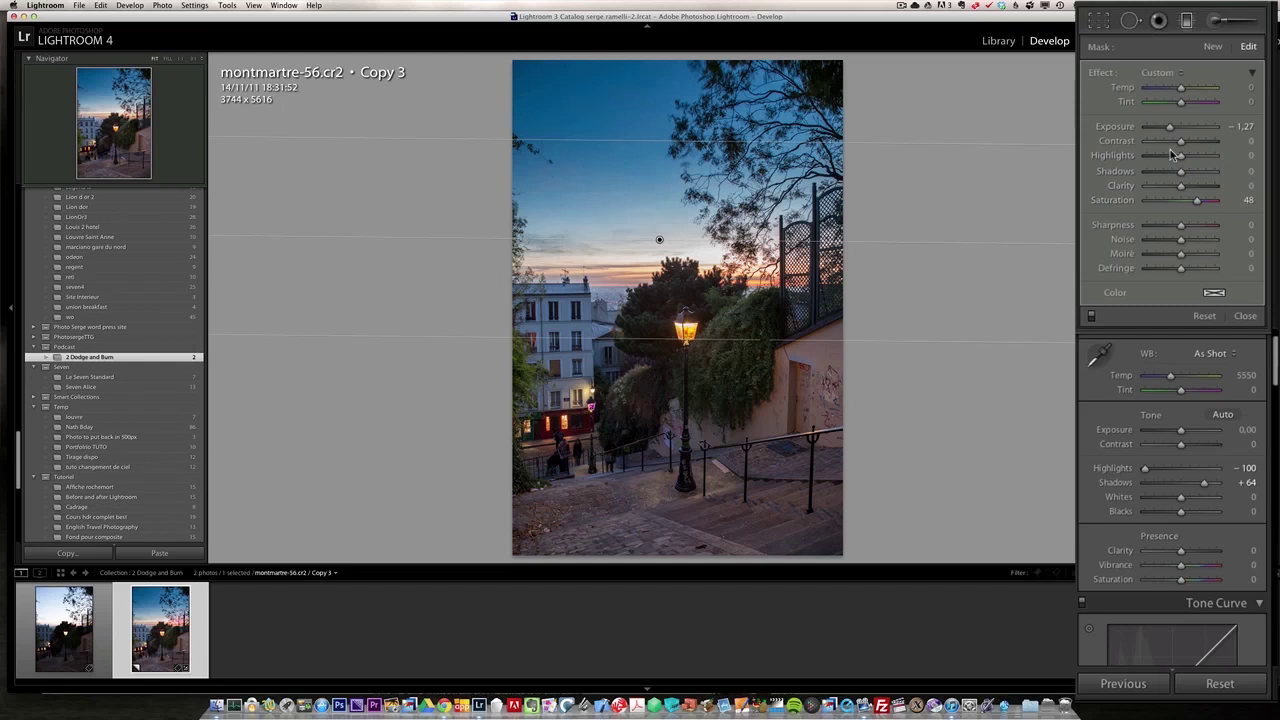
{"action": "left_click_drag", "start_coordinate": [1173, 154], "coordinate": [1148, 158]}
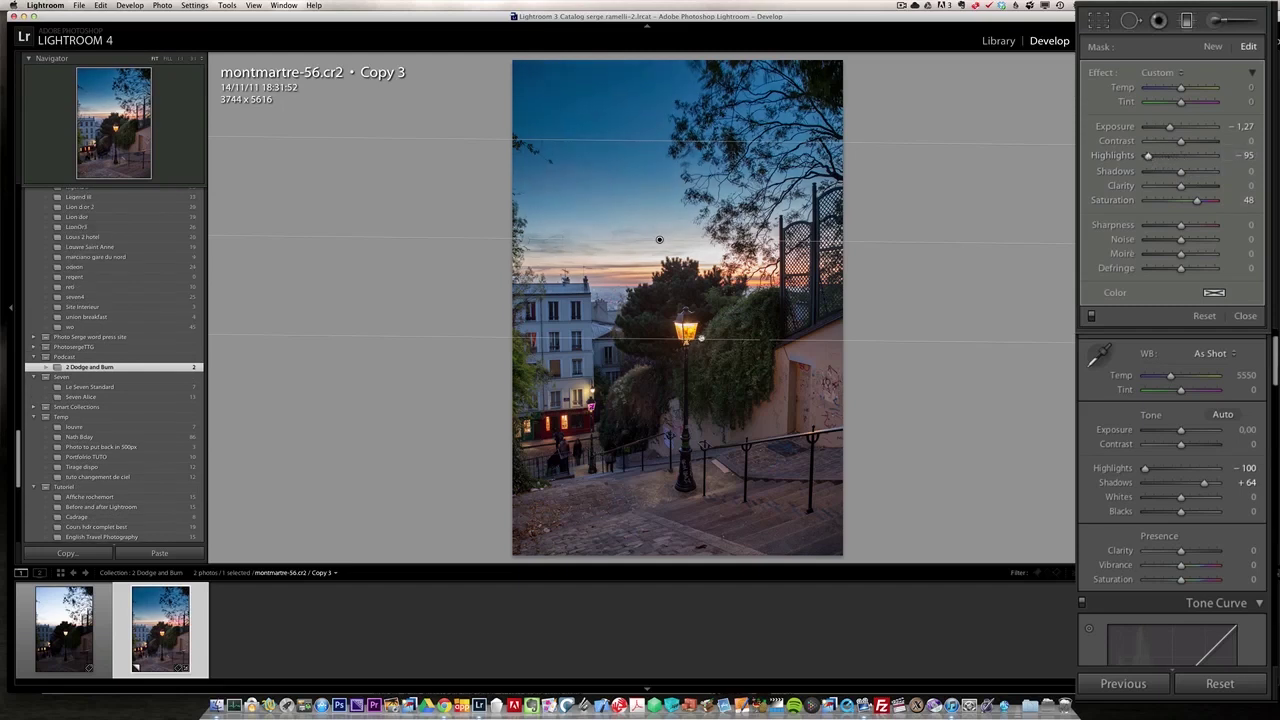
{"action": "left_click_drag", "start_coordinate": [701, 338], "coordinate": [708, 372]}
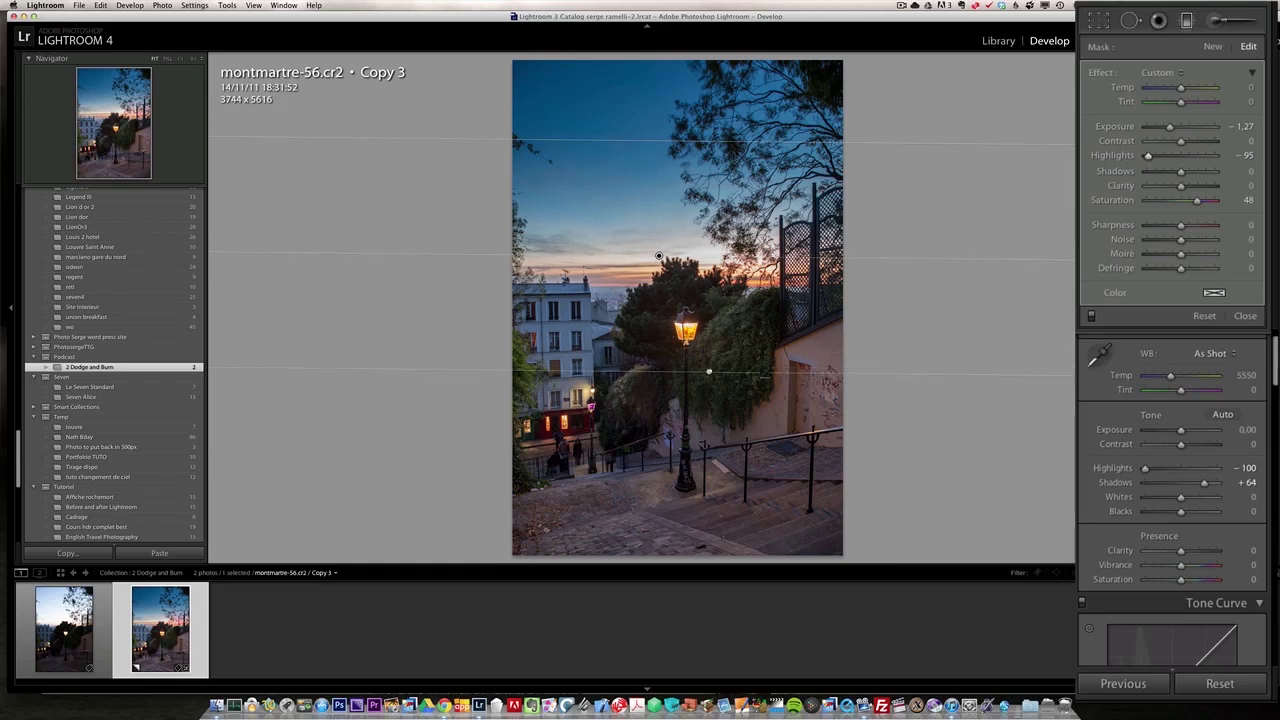
{"action": "left_click", "coordinate": [1091, 318]}
{"action": "left_click", "coordinate": [1091, 318]}
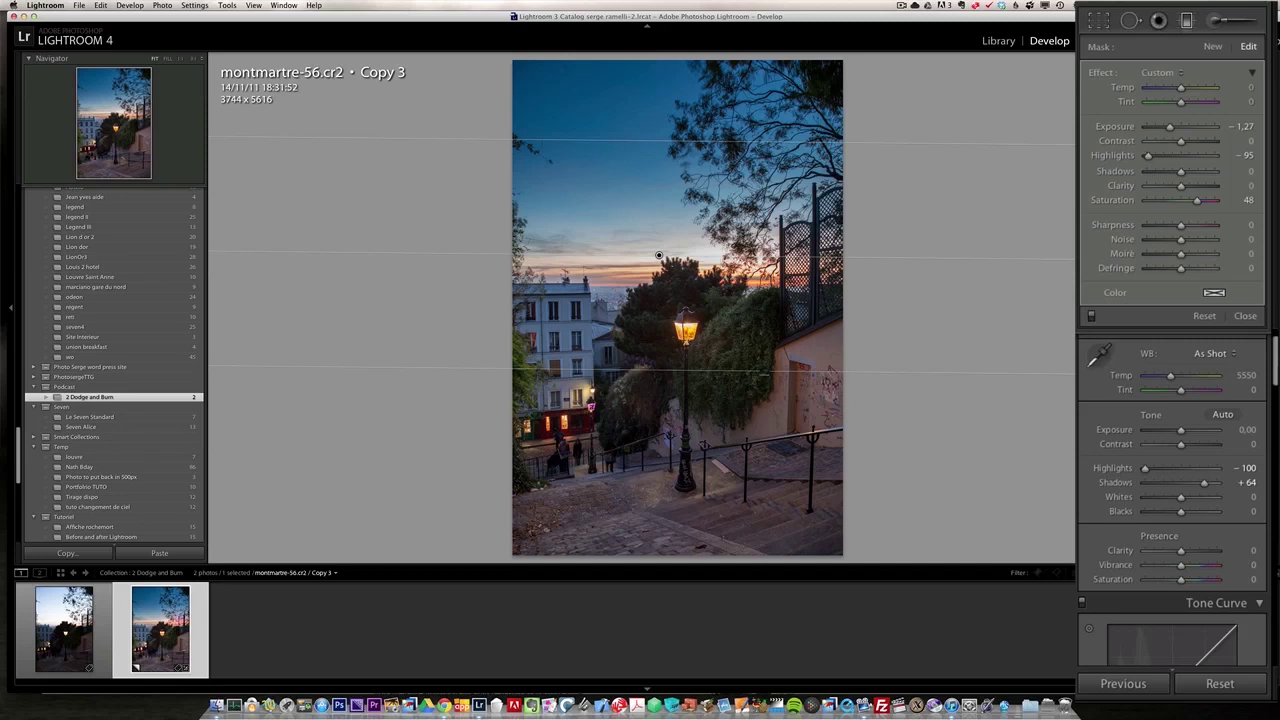
{"action": "left_click", "coordinate": [1245, 315]}
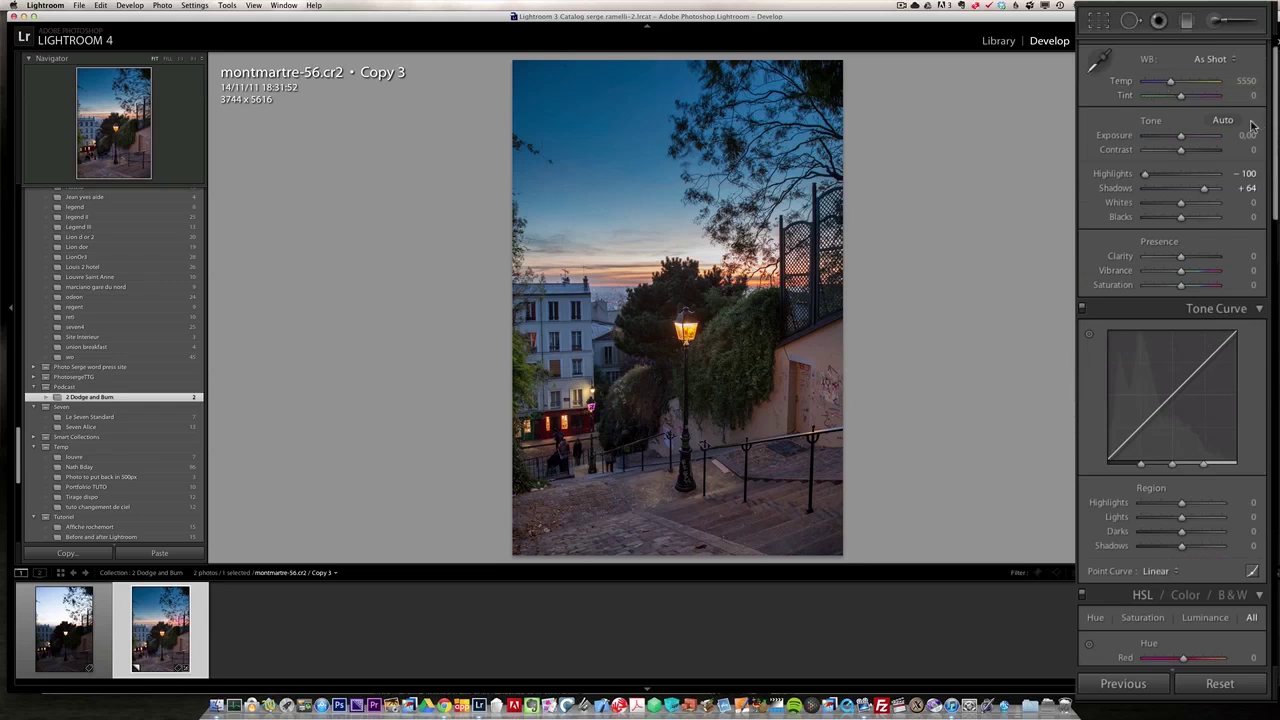
Step: Warm the white balance to Temp 6333 and shift Tint to +30
{"action": "left_click_drag", "start_coordinate": [1165, 82], "coordinate": [1177, 85]}
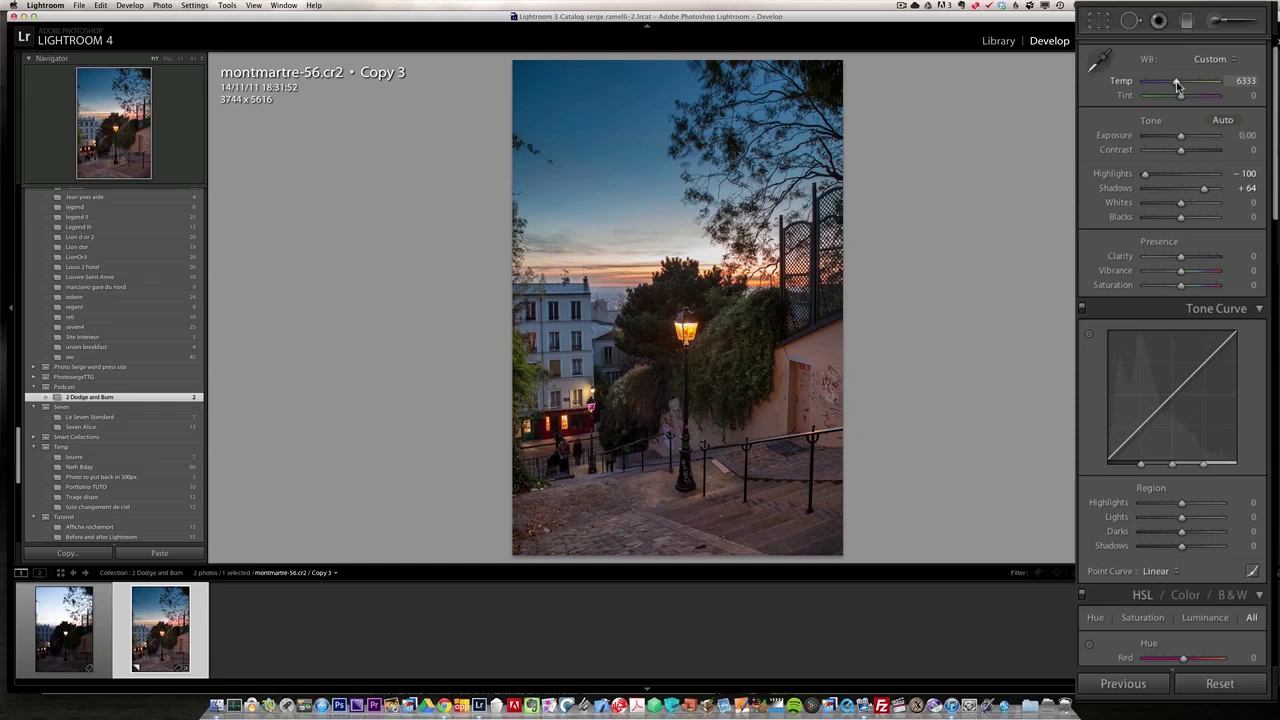
{"action": "left_click_drag", "start_coordinate": [1182, 98], "coordinate": [1189, 101]}
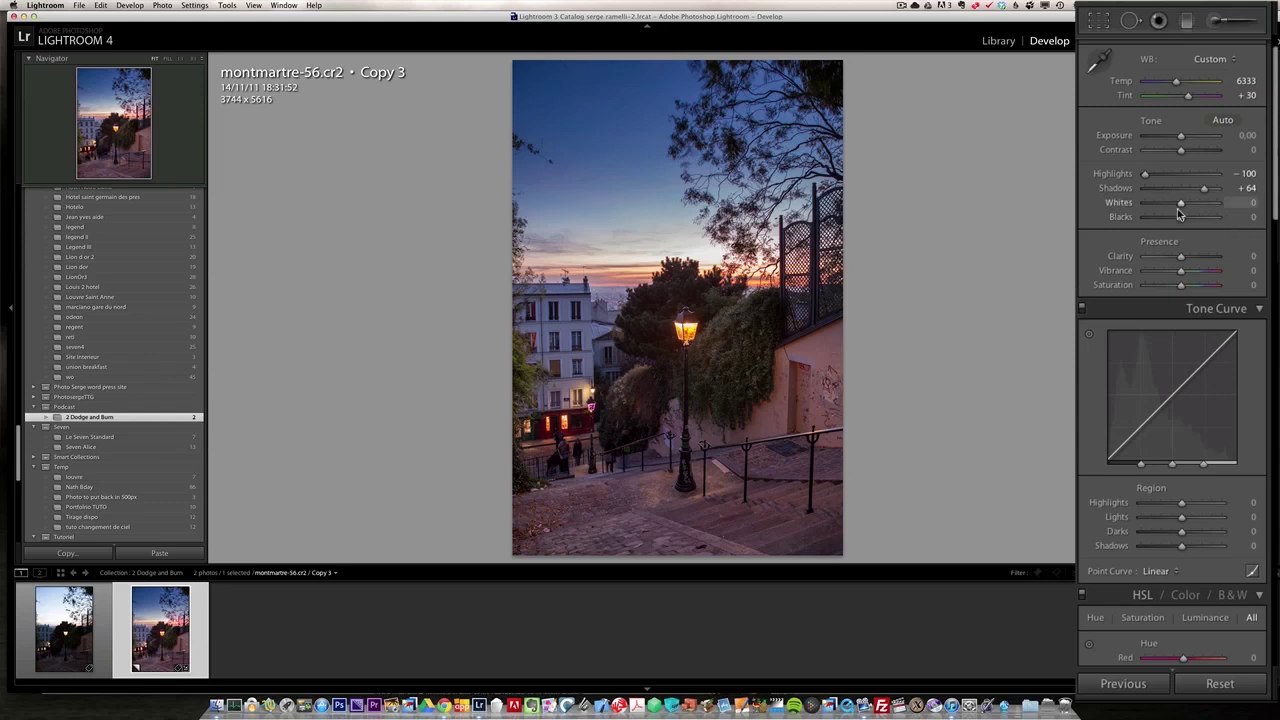
Step: Set Whites to +40 and Blacks to -27 using clipping preview, then Contrast to +29
{"action": "key", "text": "alt"}
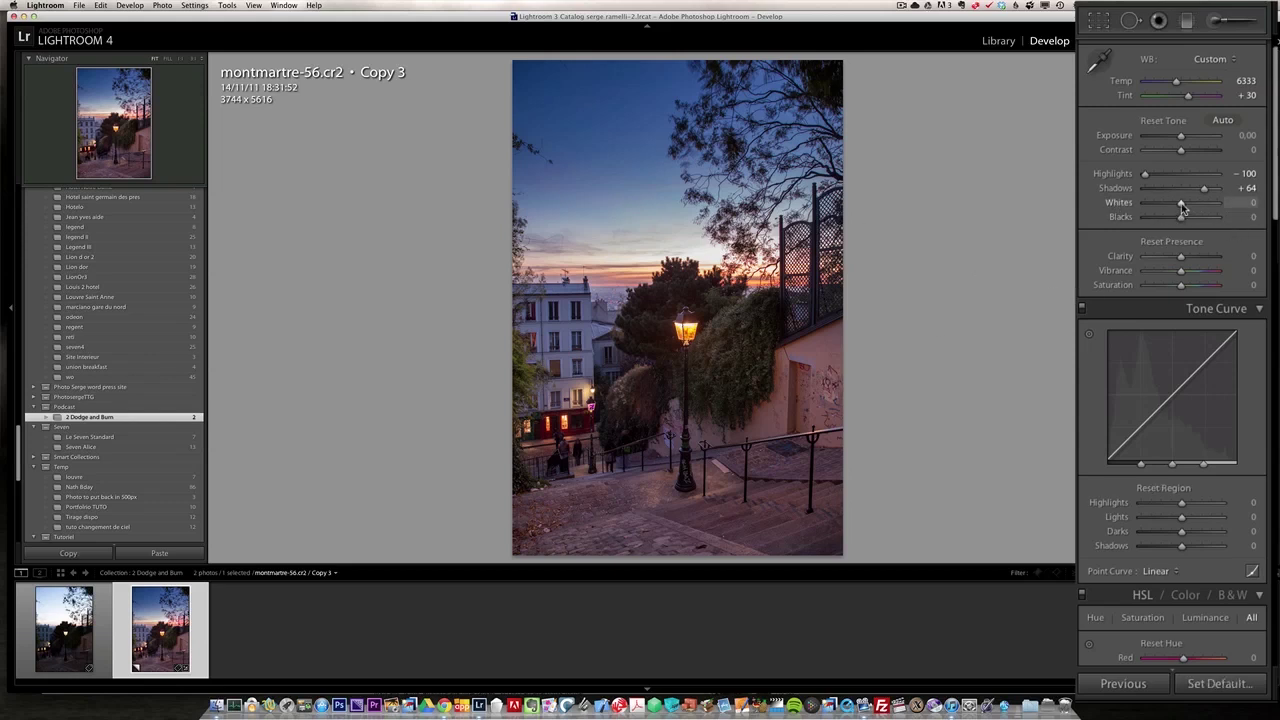
{"action": "left_click_drag", "start_coordinate": [1181, 203], "coordinate": [1196, 207]}
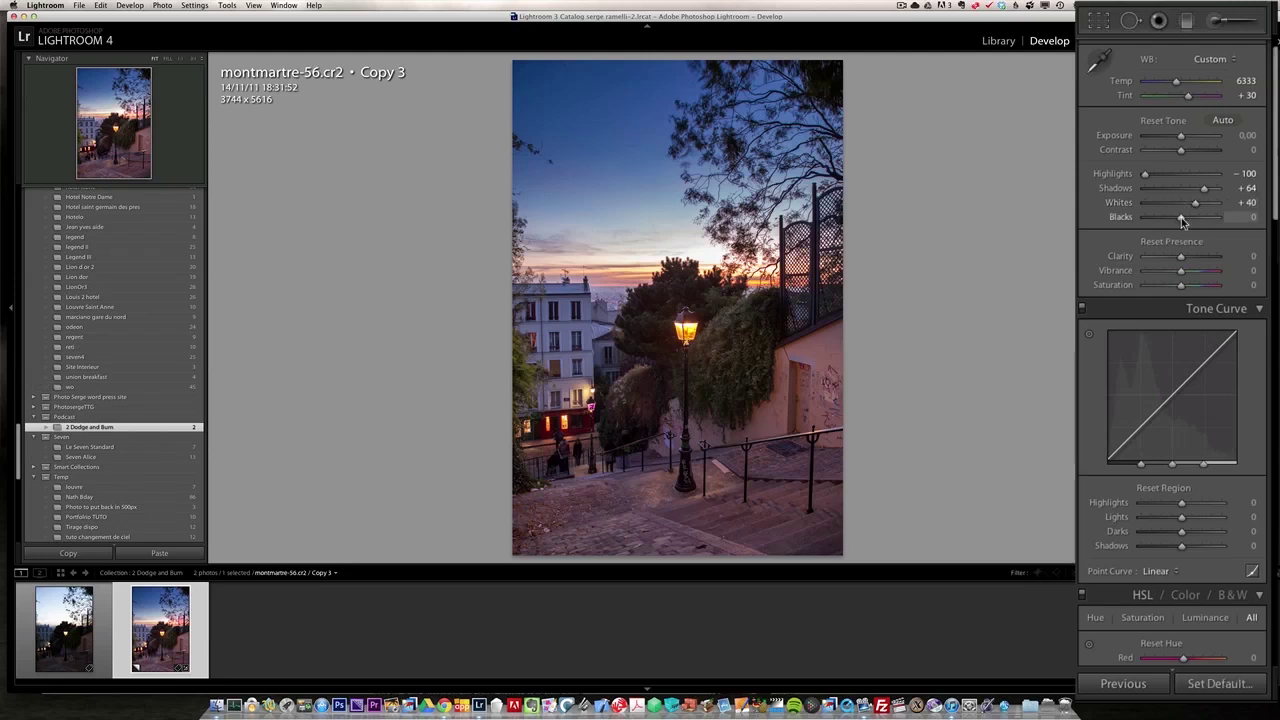
{"action": "left_click_drag", "start_coordinate": [1181, 217], "coordinate": [1173, 221]}
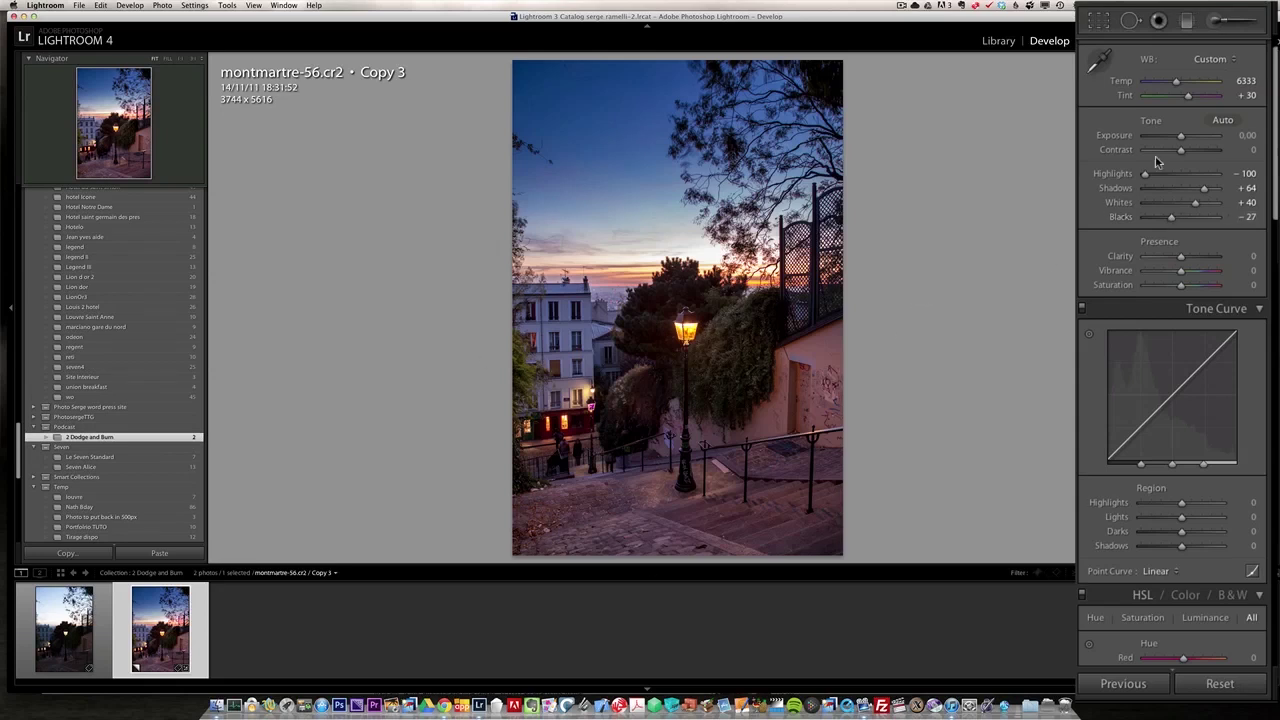
{"action": "left_click_drag", "start_coordinate": [1189, 152], "coordinate": [1191, 154]}
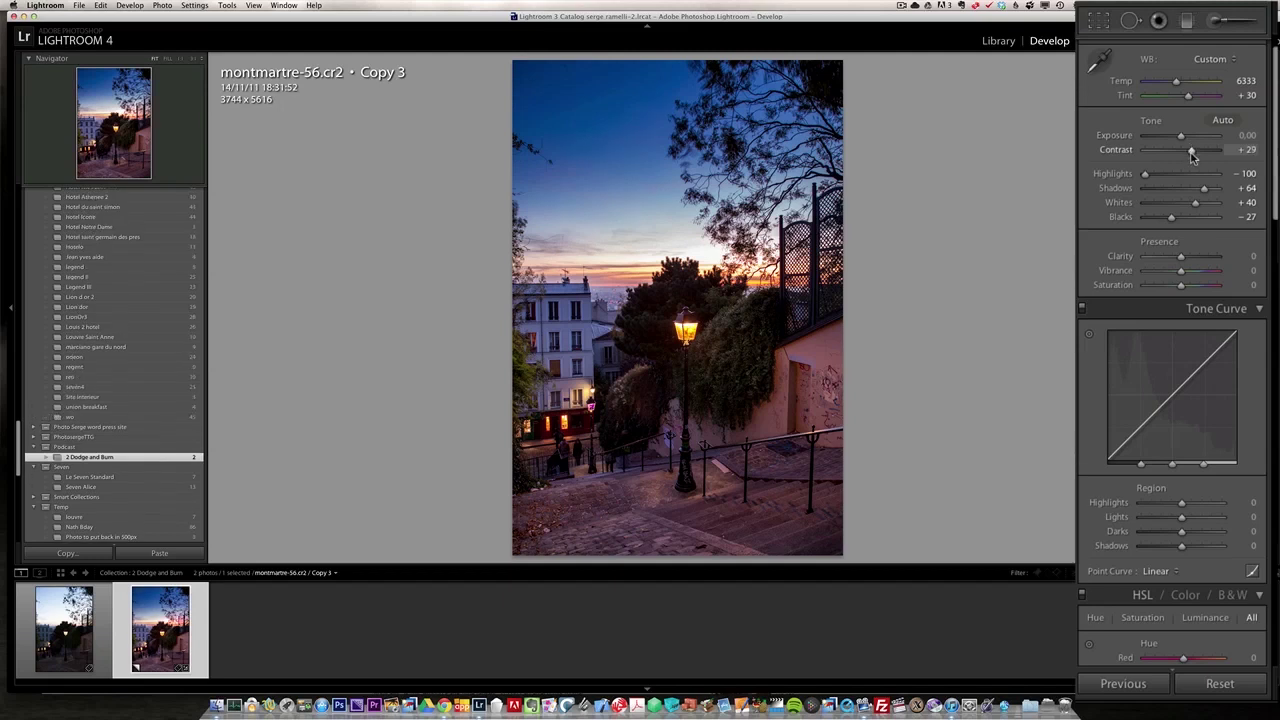
Step: Compare Copy 3 against the original, then create virtual copy Copy 4 from the edited Copy 3
{"action": "left_click", "coordinate": [66, 628]}
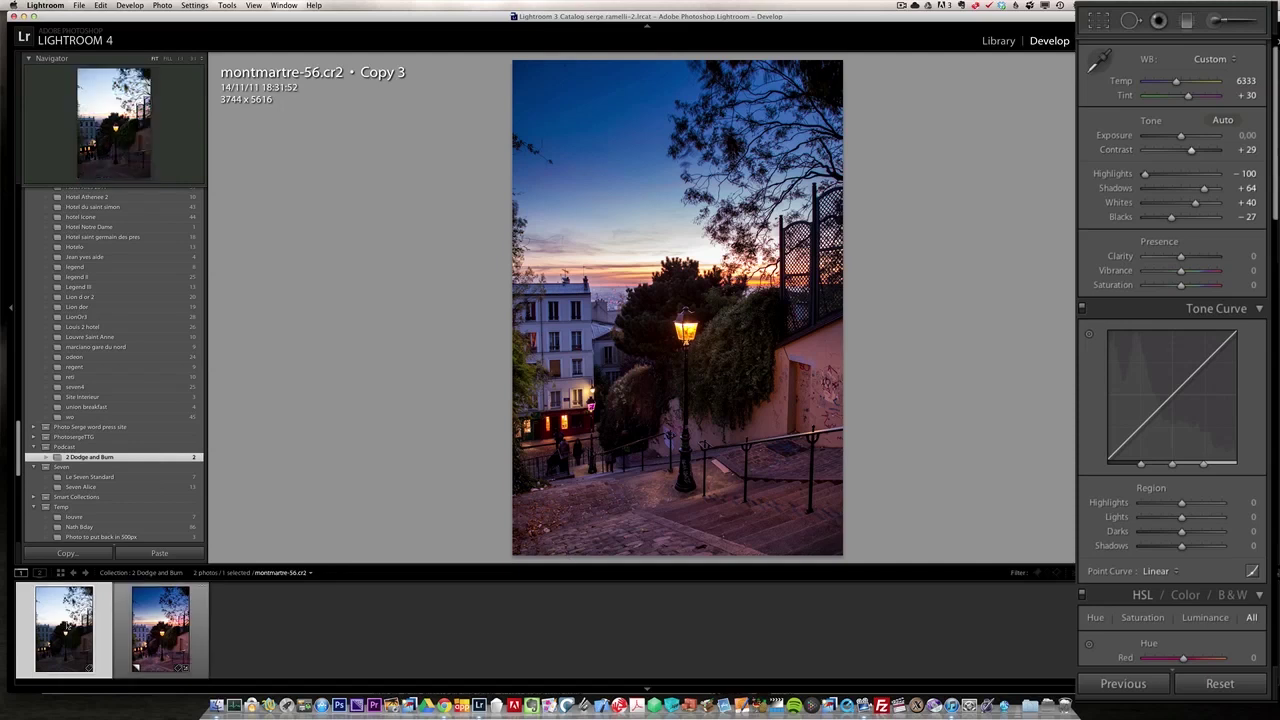
{"action": "left_click", "coordinate": [160, 628]}
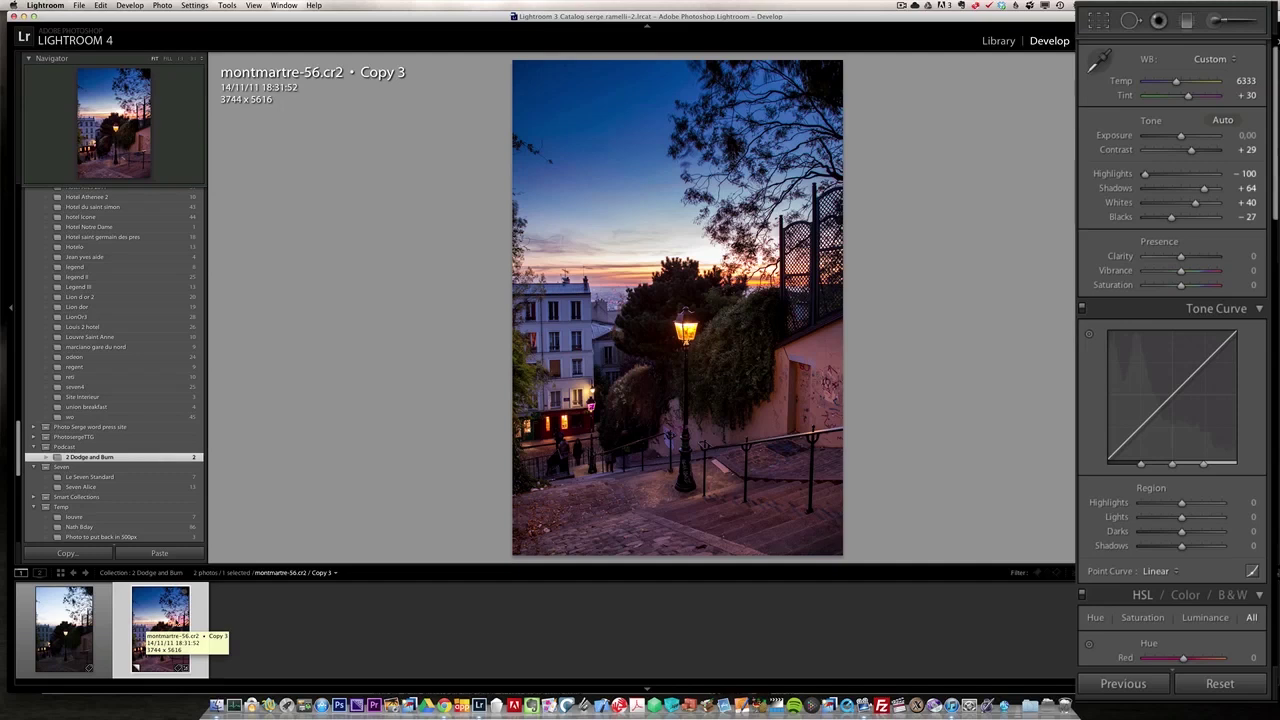
{"action": "right_click", "coordinate": [172, 628]}
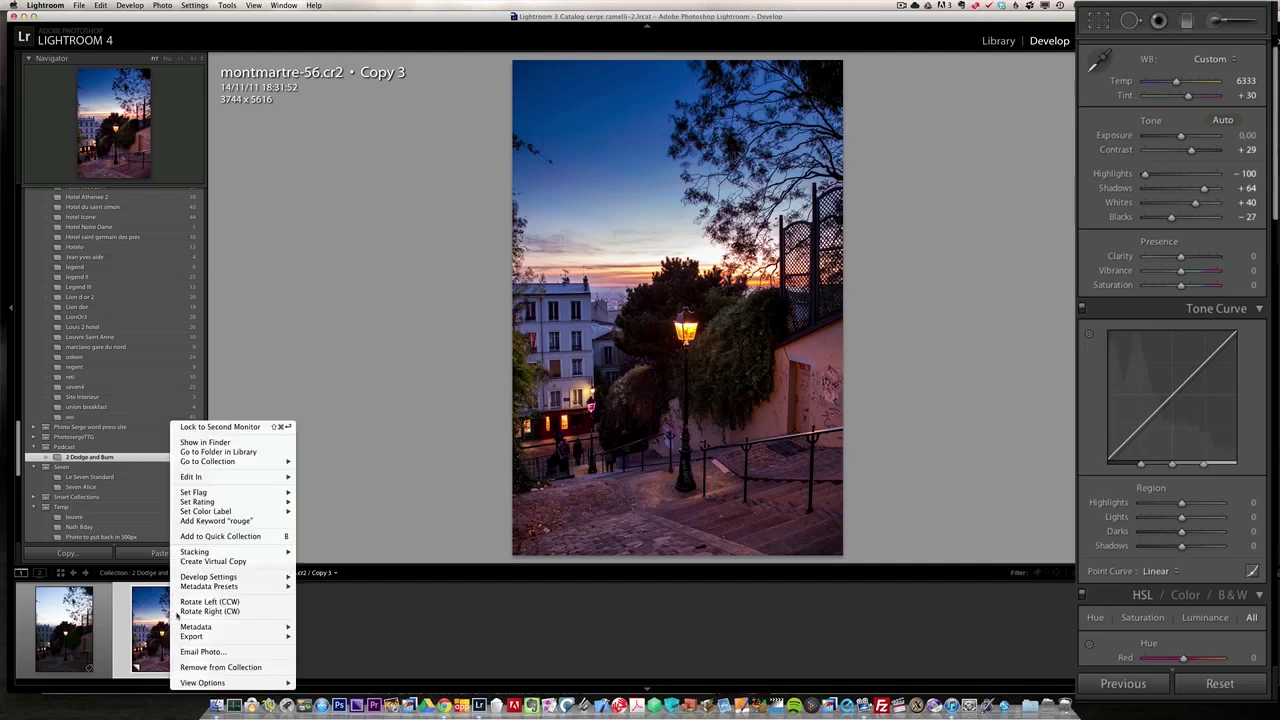
{"action": "left_click", "coordinate": [228, 561]}
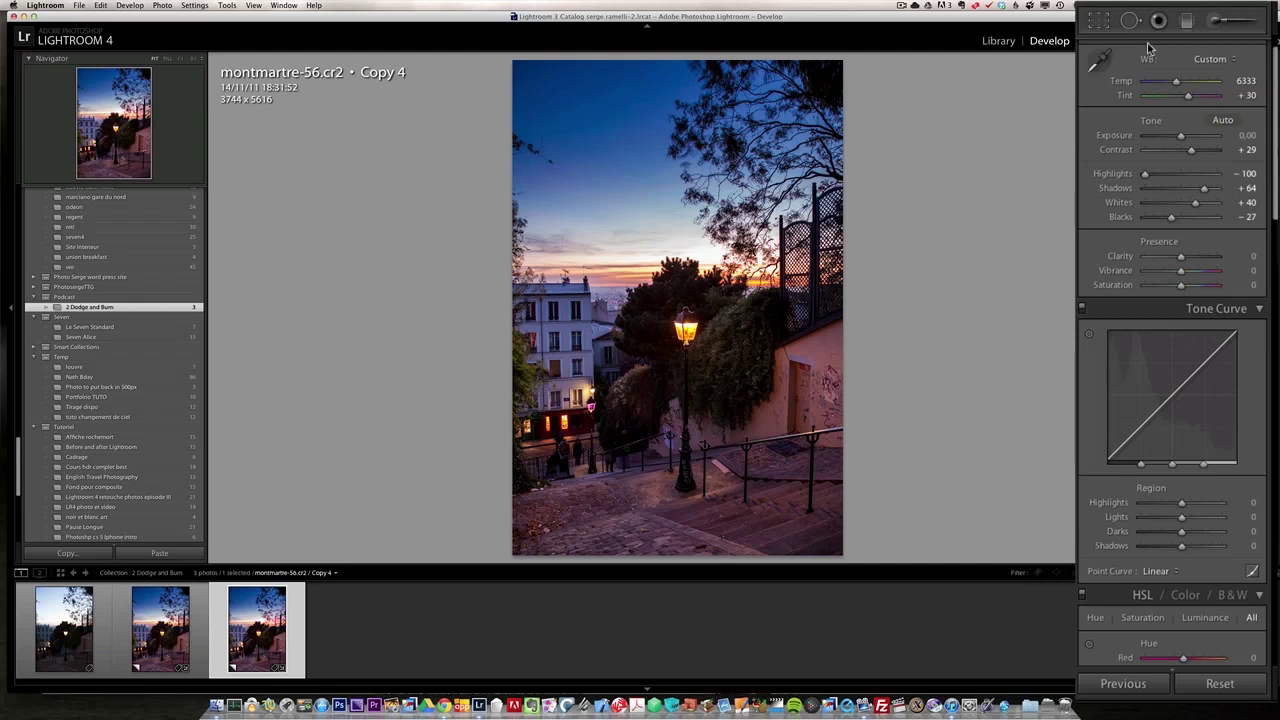
Step: Brush an Exposure dodge on the stairs right of the lamp post, at Exposure 0.52 and Temp 32
{"action": "left_click", "coordinate": [1214, 21]}
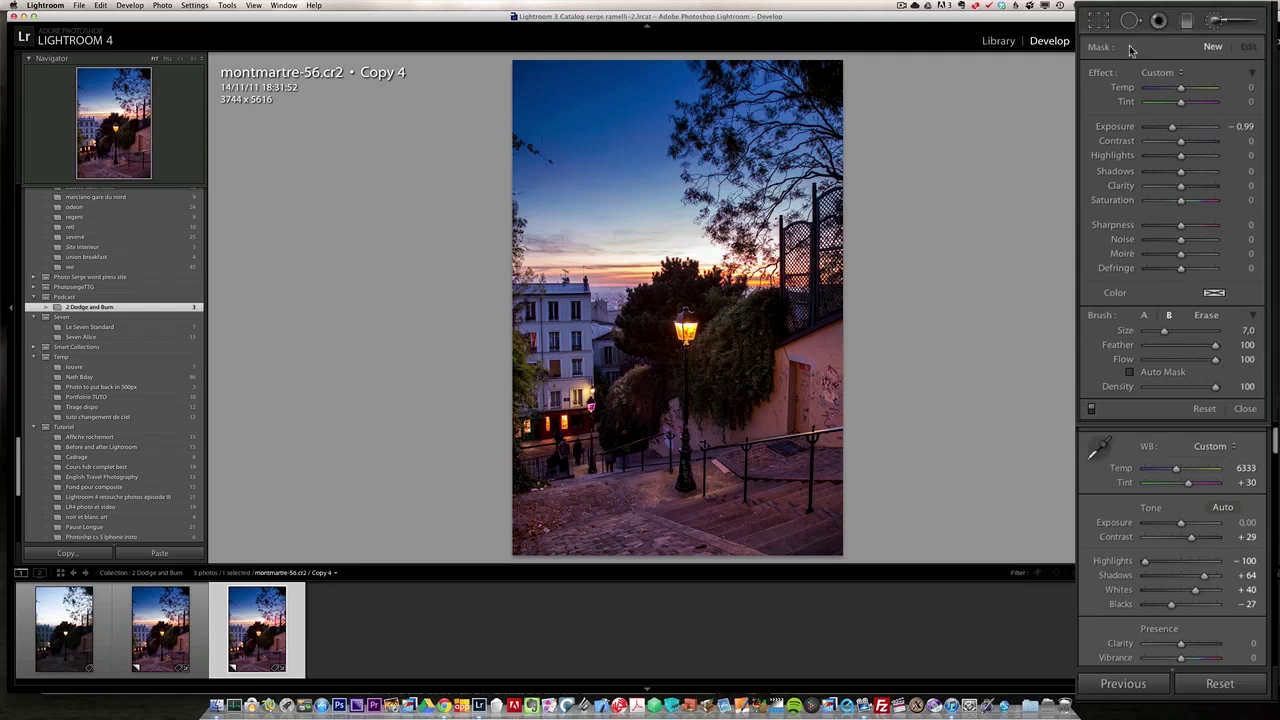
{"action": "left_click", "coordinate": [1174, 73]}
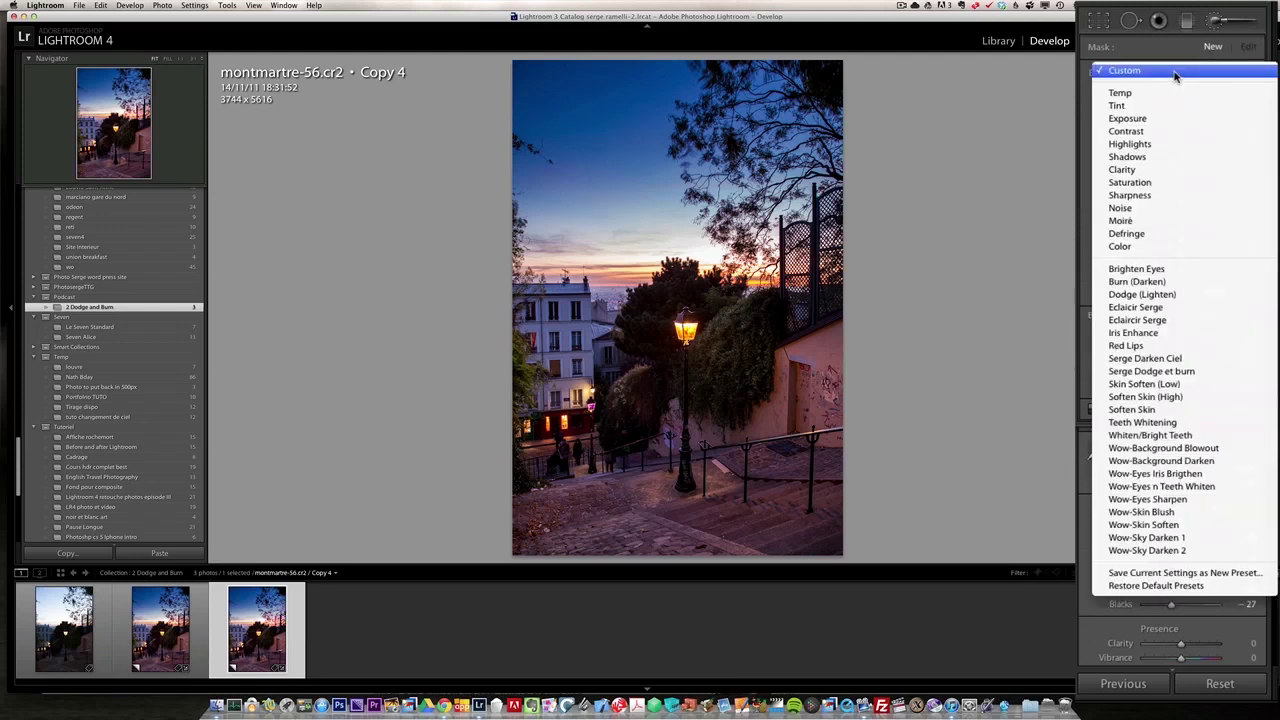
{"action": "left_click", "coordinate": [1166, 119]}
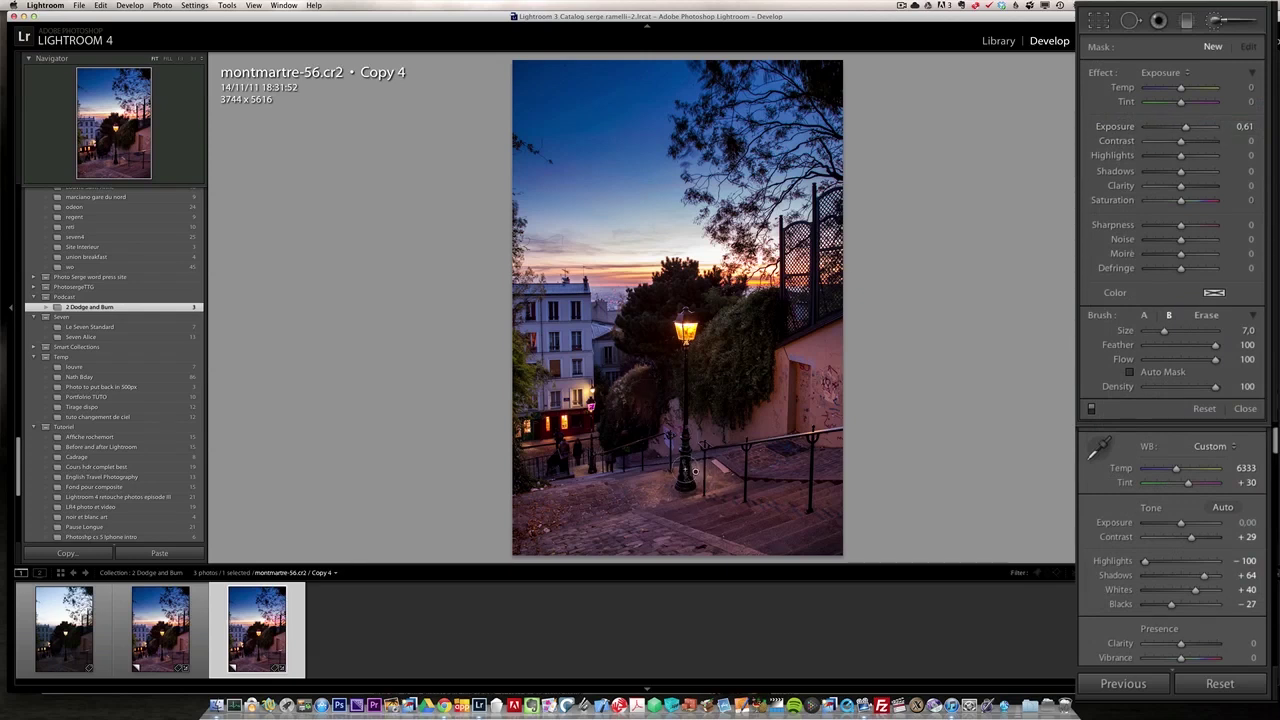
{"action": "mouse_move", "coordinate": [665, 490]}
{"action": "left_mouse_down"}
{"action": "mouse_move", "coordinate": [694, 498]}
{"action": "mouse_move", "coordinate": [659, 460]}
{"action": "mouse_move", "coordinate": [667, 499]}
{"action": "mouse_move", "coordinate": [714, 500]}
{"action": "mouse_move", "coordinate": [656, 460]}
{"action": "mouse_move", "coordinate": [690, 490]}
{"action": "left_mouse_up"}
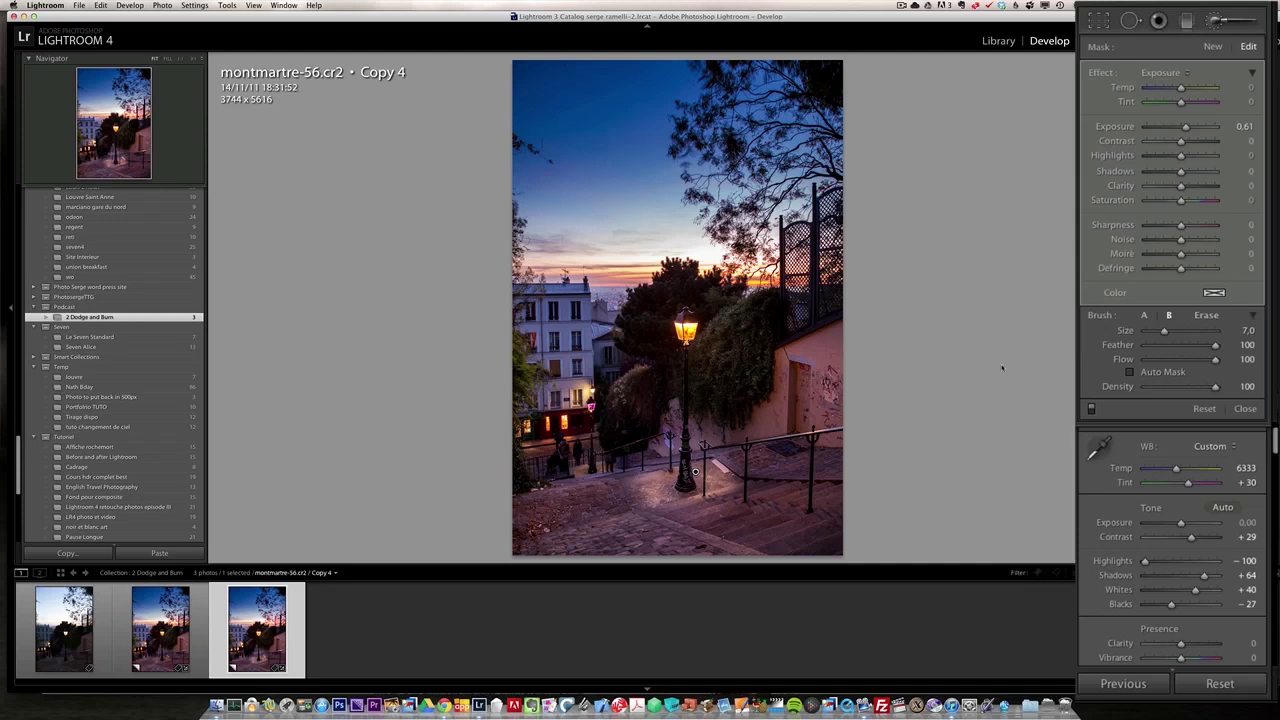
{"action": "mouse_move", "coordinate": [1186, 127]}
{"action": "left_mouse_down"}
{"action": "mouse_move", "coordinate": [1201, 132]}
{"action": "mouse_move", "coordinate": [1186, 128]}
{"action": "left_mouse_up"}
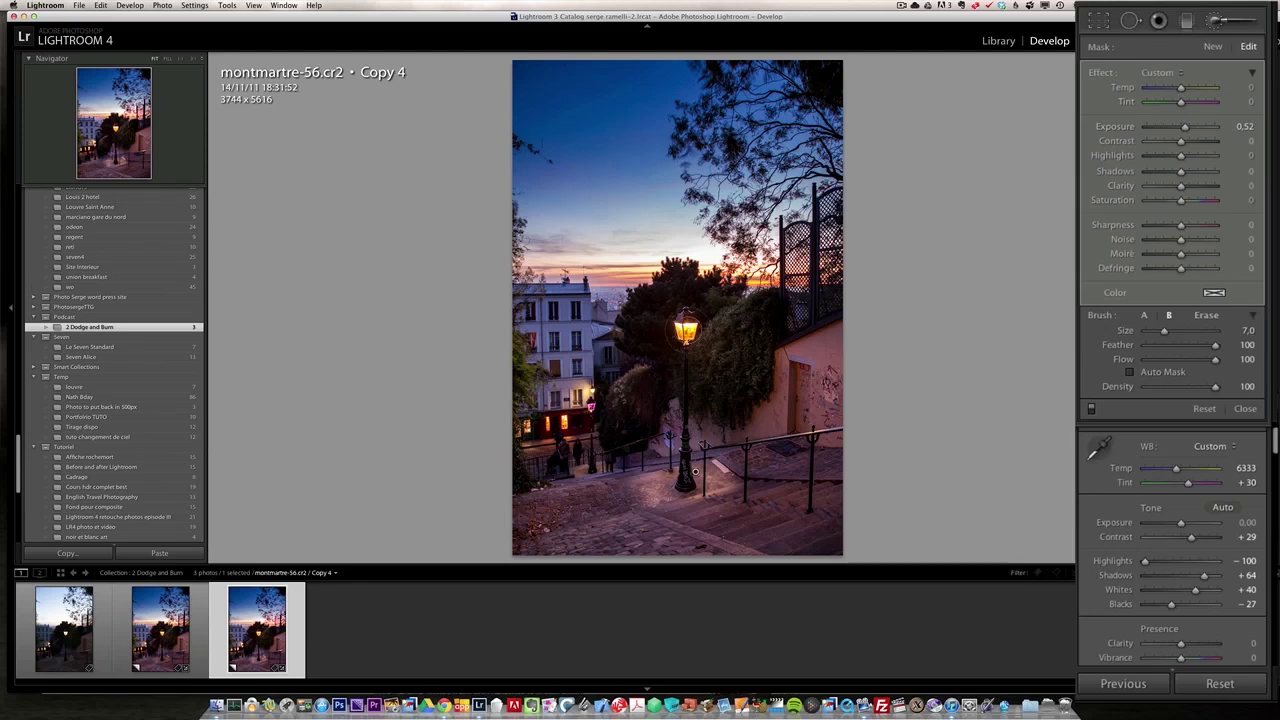
{"action": "left_click_drag", "start_coordinate": [1181, 88], "coordinate": [1187, 91]}
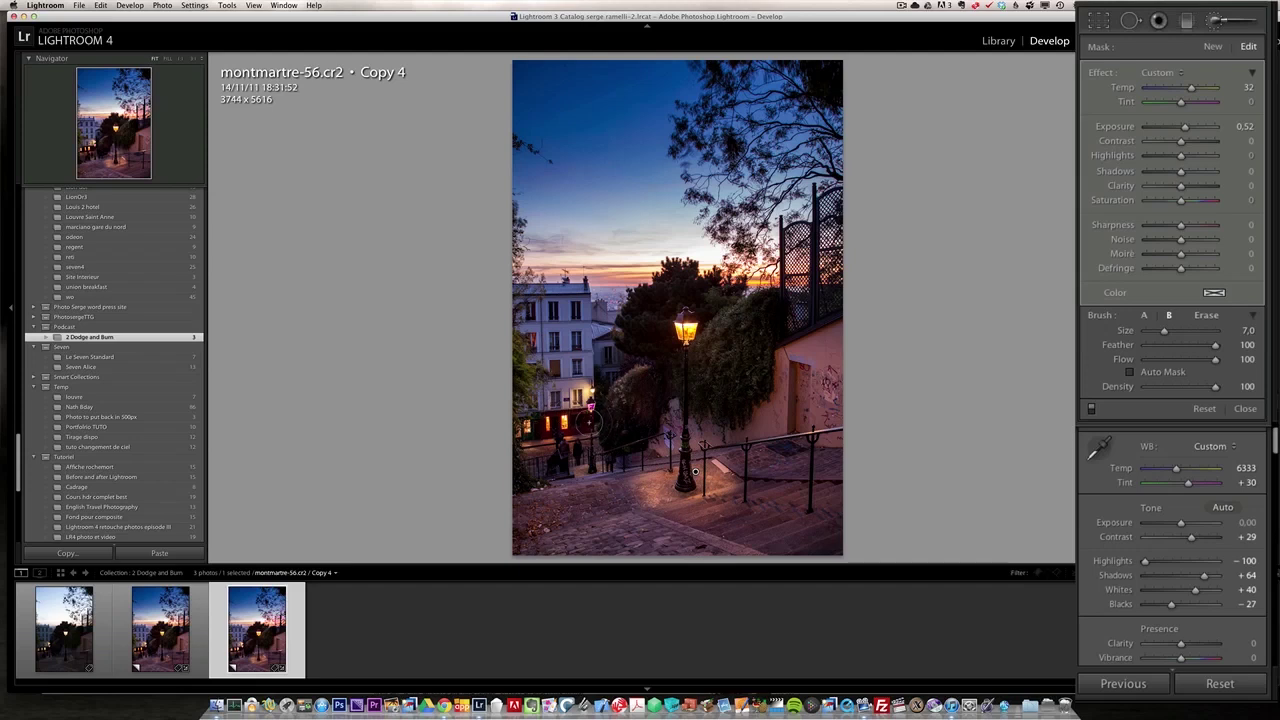
{"action": "key", "text": "bracketleft"}
{"action": "key", "text": "bracketleft"}
{"action": "key", "text": "bracketleft"}
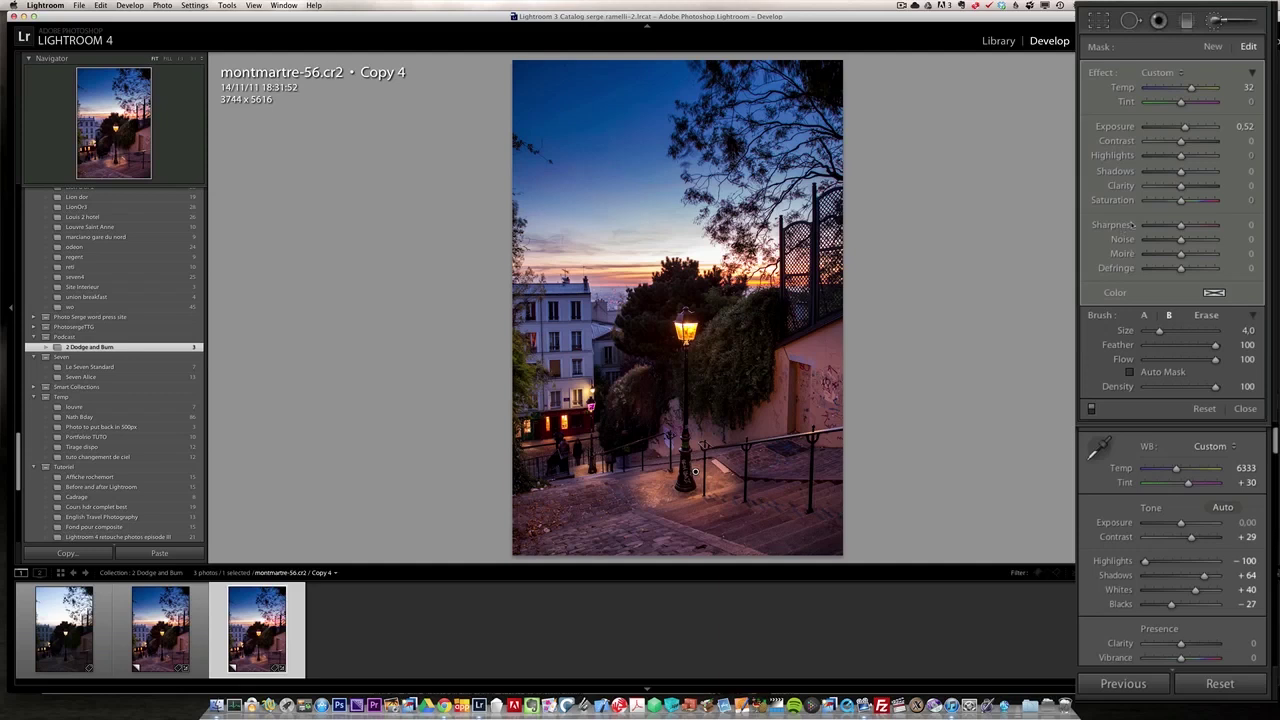
Step: Paint a new brush mask around the street lamp and pink lamp, with Exposure 0.80
{"action": "left_click", "coordinate": [1216, 48]}
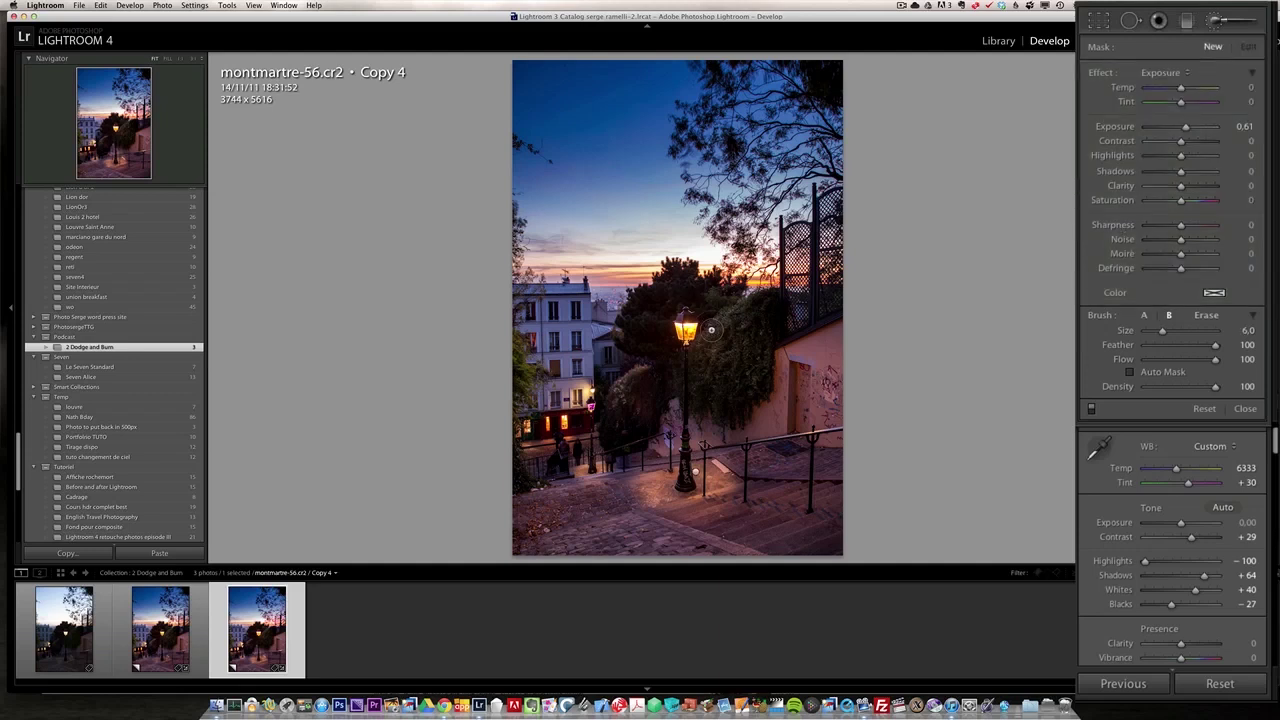
{"action": "scroll", "coordinate": [711, 329], "scroll_direction": "up", "scroll_amount": 5}
{"action": "scroll", "coordinate": [711, 329], "scroll_direction": "up", "scroll_amount": 2}
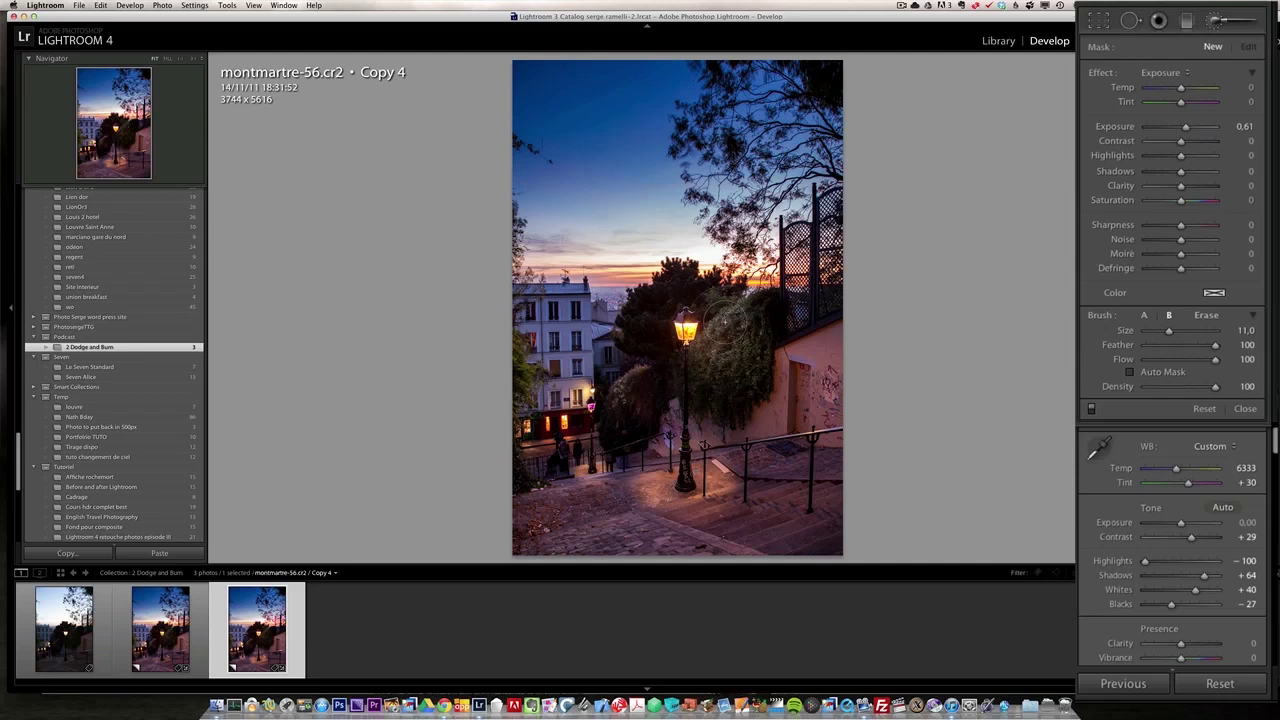
{"action": "mouse_move", "coordinate": [705, 322]}
{"action": "left_mouse_down"}
{"action": "mouse_move", "coordinate": [683, 300]}
{"action": "mouse_move", "coordinate": [663, 335]}
{"action": "mouse_move", "coordinate": [682, 355]}
{"action": "mouse_move", "coordinate": [709, 318]}
{"action": "mouse_move", "coordinate": [690, 350]}
{"action": "mouse_move", "coordinate": [683, 320]}
{"action": "mouse_move", "coordinate": [705, 318]}
{"action": "mouse_move", "coordinate": [678, 332]}
{"action": "mouse_move", "coordinate": [700, 305]}
{"action": "mouse_move", "coordinate": [690, 322]}
{"action": "mouse_move", "coordinate": [732, 360]}
{"action": "mouse_move", "coordinate": [706, 306]}
{"action": "left_mouse_up"}
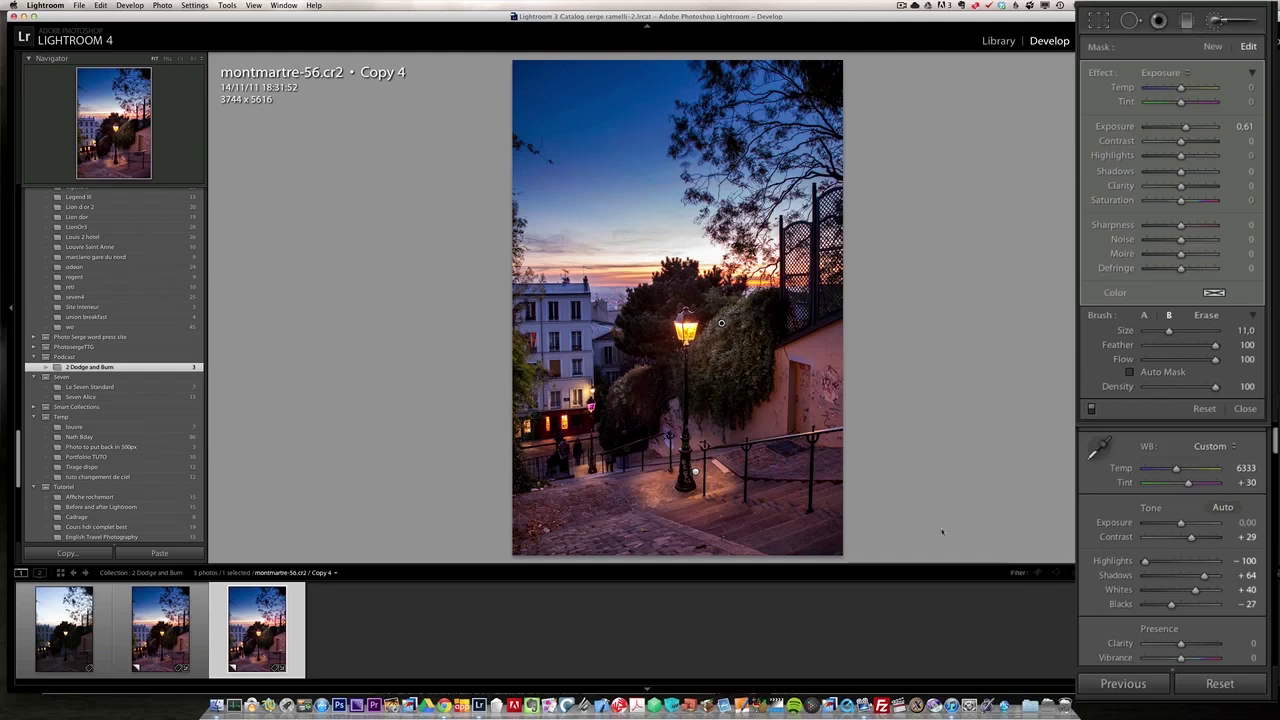
{"action": "mouse_move", "coordinate": [603, 427]}
{"action": "left_mouse_down"}
{"action": "mouse_move", "coordinate": [607, 423]}
{"action": "mouse_move", "coordinate": [615, 393]}
{"action": "mouse_move", "coordinate": [598, 417]}
{"action": "mouse_move", "coordinate": [617, 405]}
{"action": "mouse_move", "coordinate": [598, 400]}
{"action": "mouse_move", "coordinate": [709, 371]}
{"action": "mouse_move", "coordinate": [641, 395]}
{"action": "mouse_move", "coordinate": [721, 323]}
{"action": "left_mouse_up"}
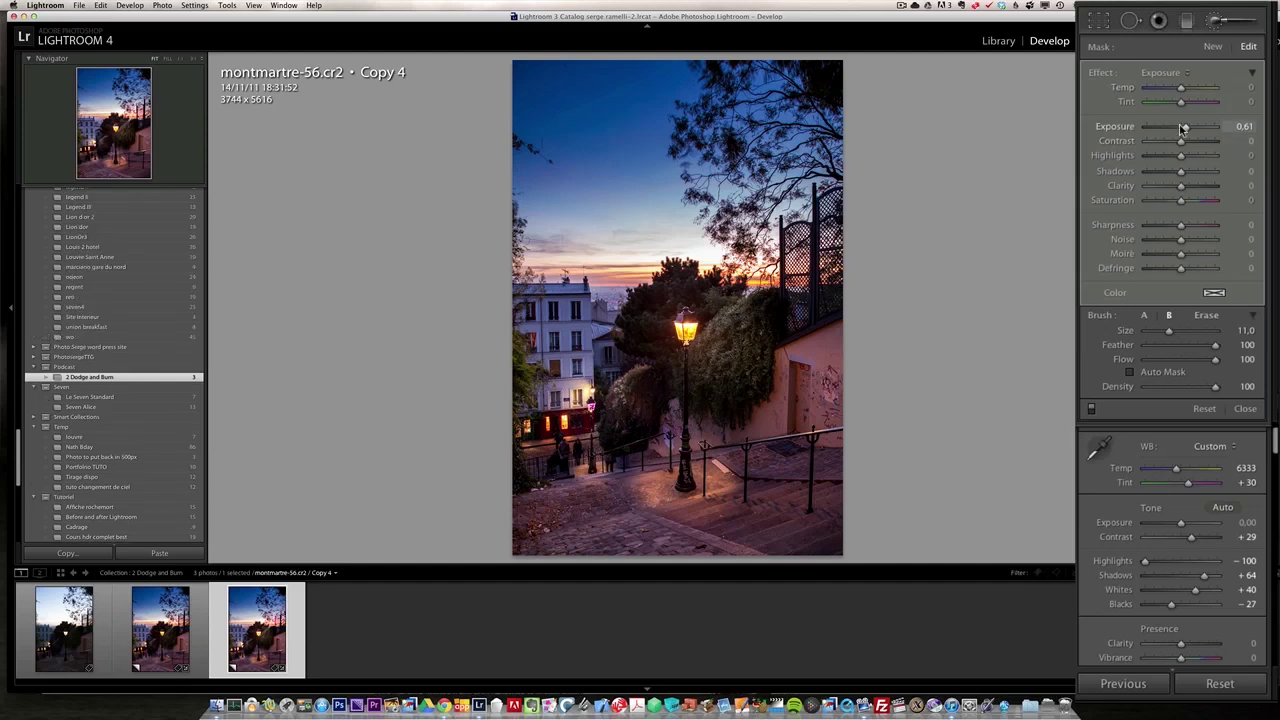
{"action": "left_click_drag", "start_coordinate": [1186, 127], "coordinate": [1189, 129]}
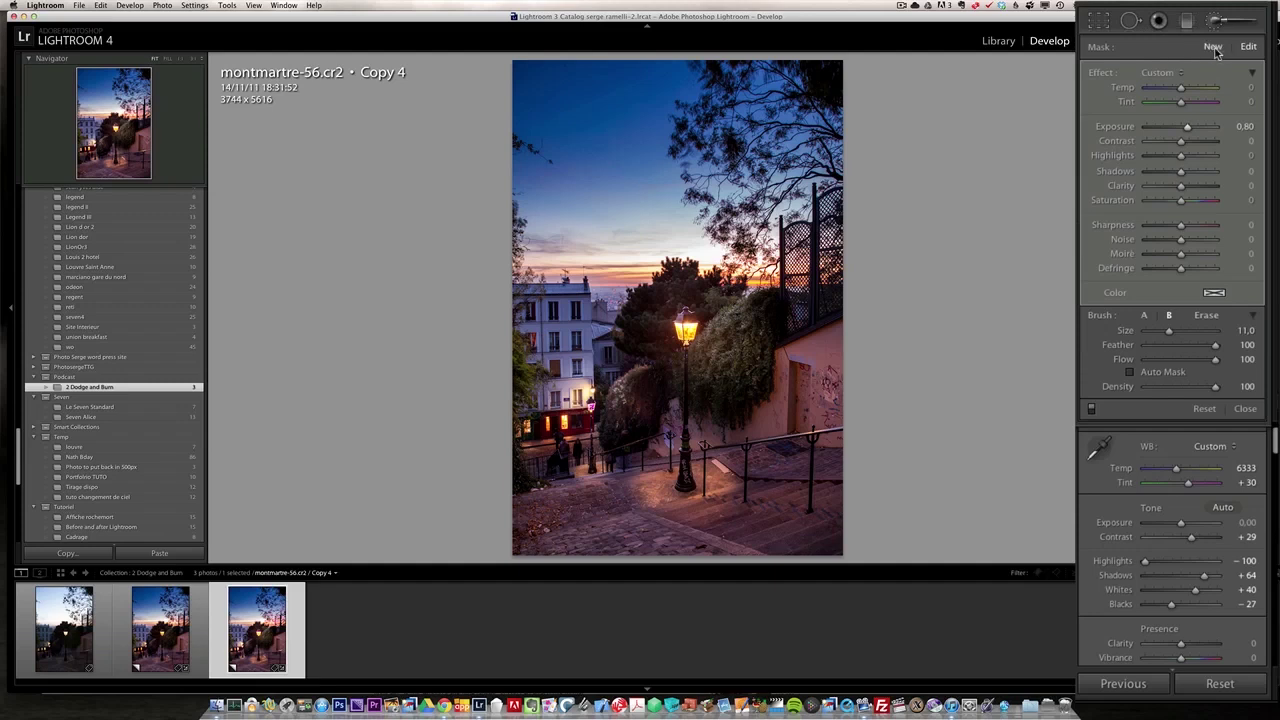
Step: Paint a new brush mask over the pink wall right of the lamp post, at Exposure 0.42 and Temp 22
{"action": "left_click", "coordinate": [1213, 48]}
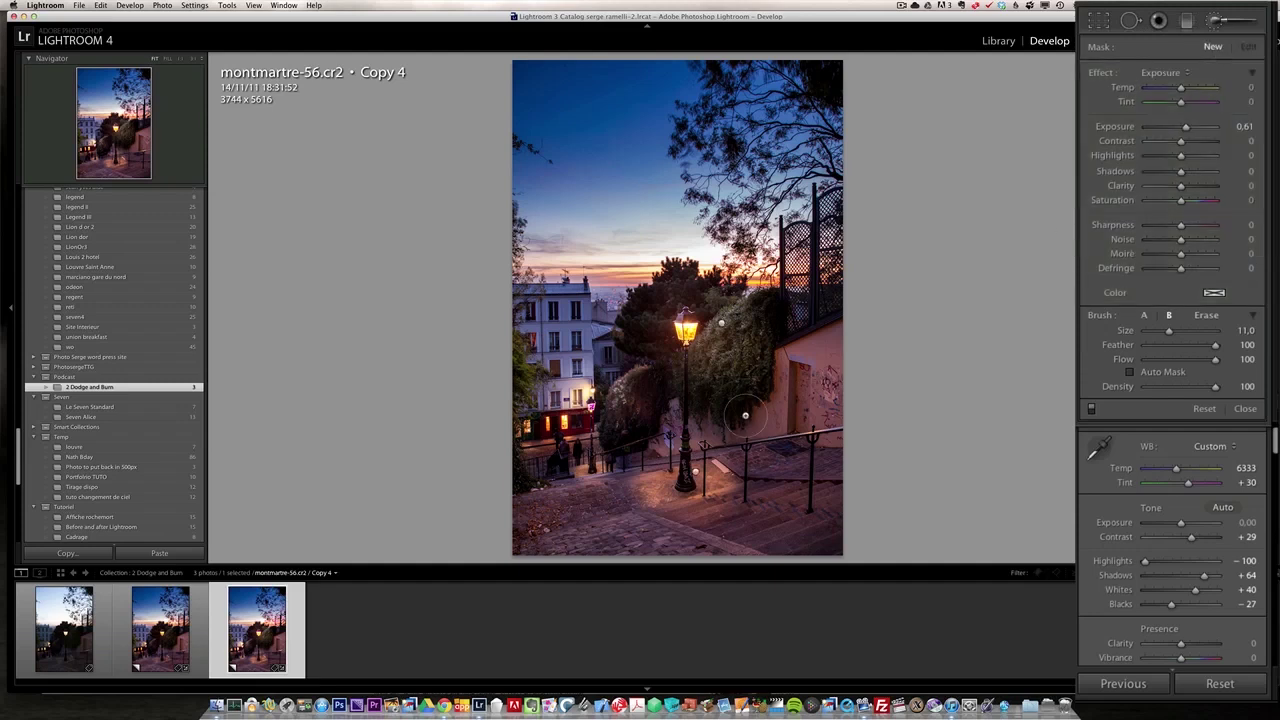
{"action": "scroll", "coordinate": [760, 410], "scroll_direction": "up", "scroll_amount": 3}
{"action": "mouse_move", "coordinate": [774, 407]}
{"action": "left_mouse_down"}
{"action": "mouse_move", "coordinate": [795, 420]}
{"action": "mouse_move", "coordinate": [790, 375]}
{"action": "mouse_move", "coordinate": [745, 405]}
{"action": "left_mouse_up"}
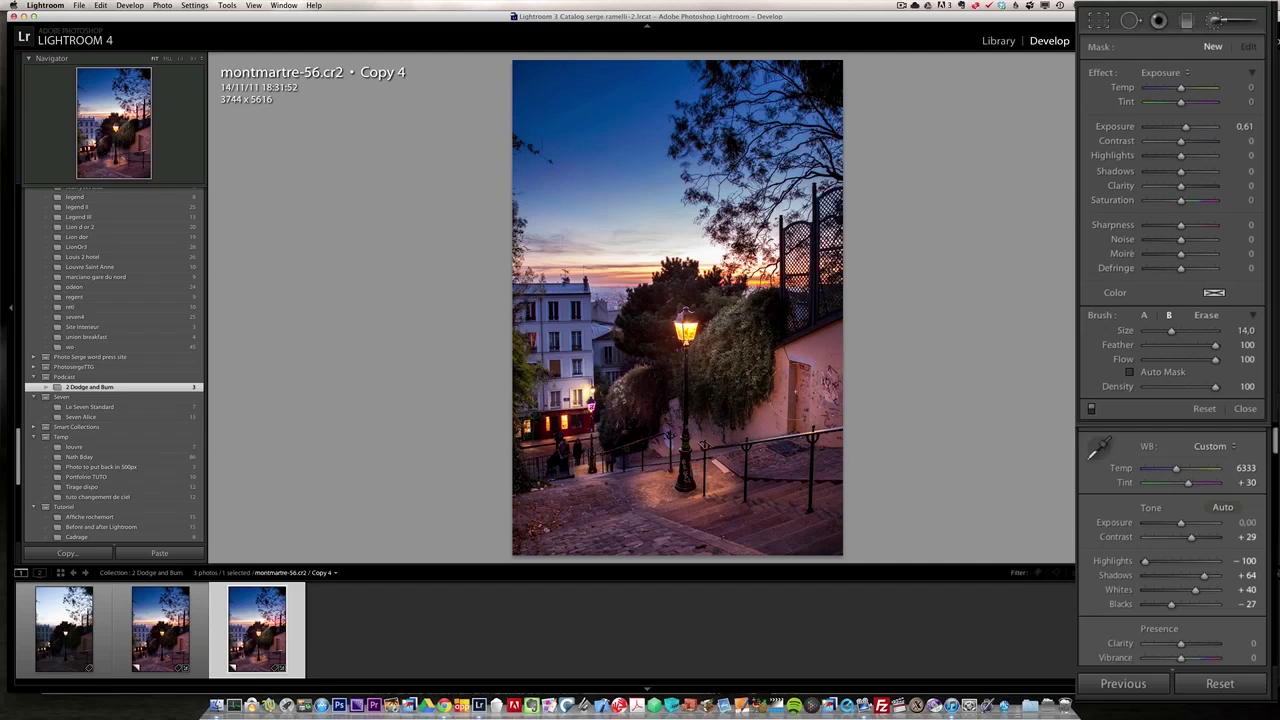
{"action": "left_click", "coordinate": [776, 401]}
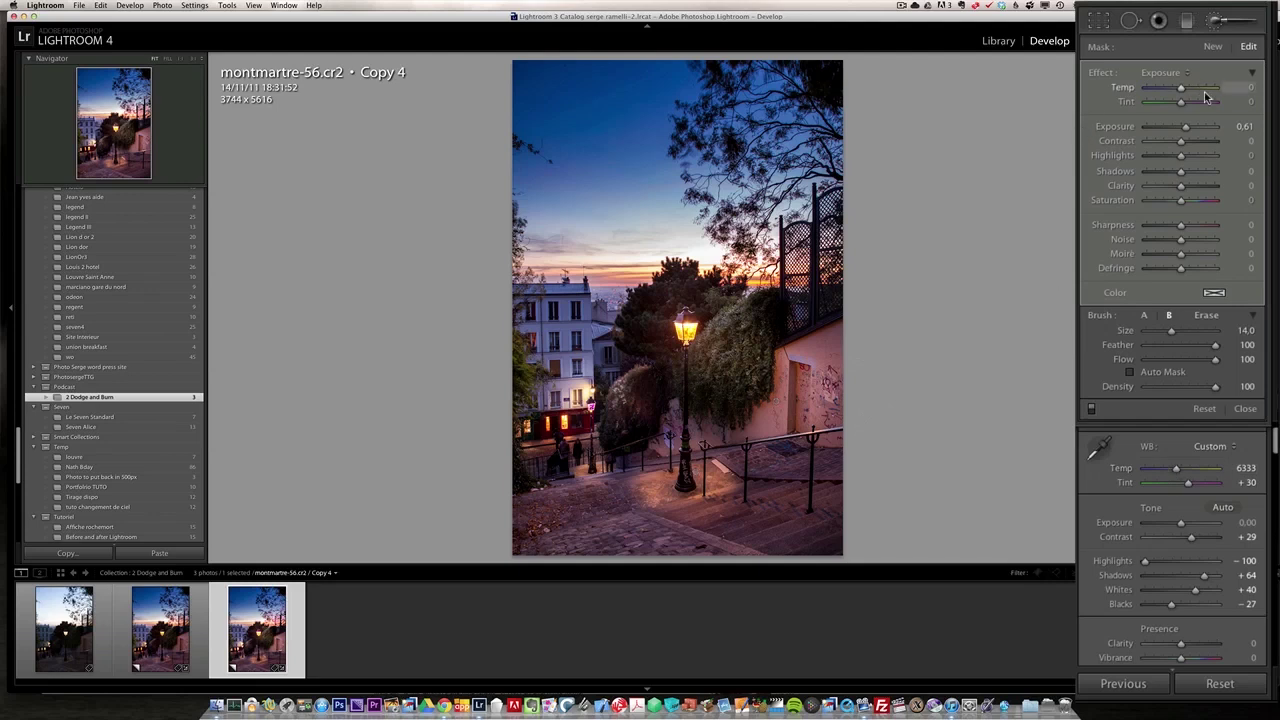
{"action": "left_click_drag", "start_coordinate": [1187, 131], "coordinate": [1184, 131]}
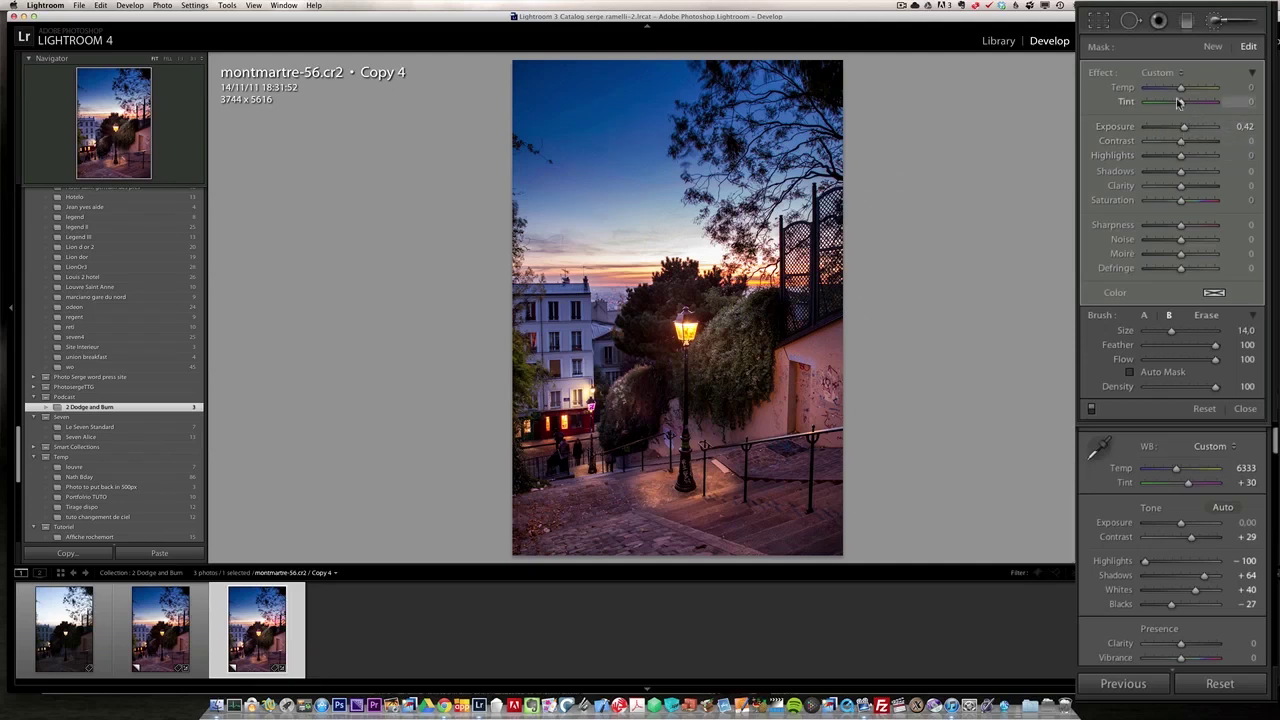
{"action": "left_click_drag", "start_coordinate": [1181, 89], "coordinate": [1183, 92]}
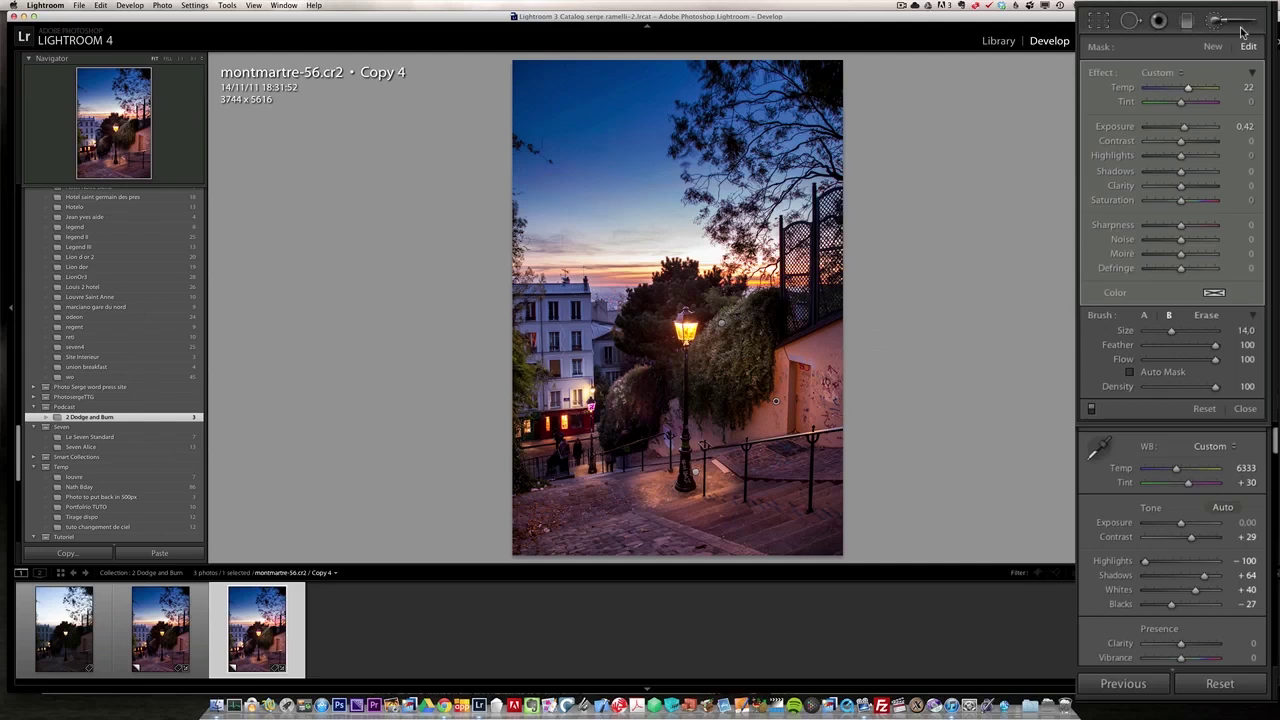
Step: Brush a new mask over the left white building at Exposure 1.08, toggling Erase mode on and off
{"action": "left_click", "coordinate": [1212, 47]}
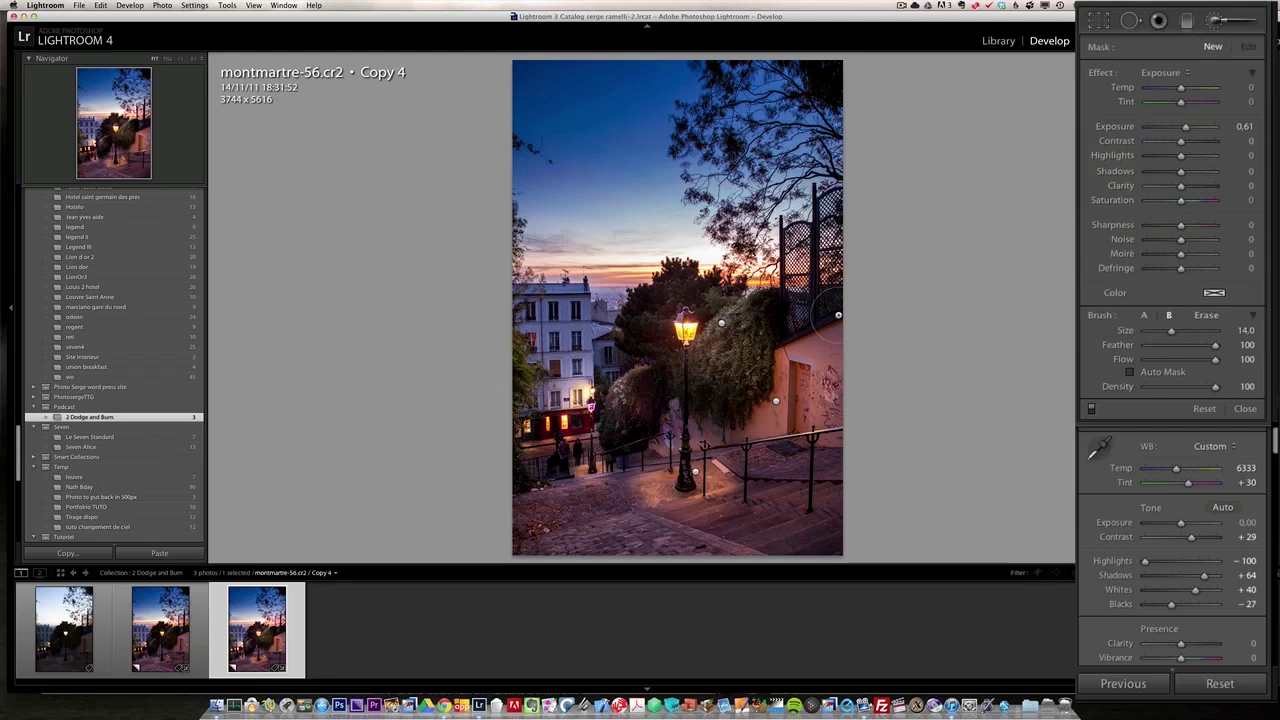
{"action": "scroll", "coordinate": [536, 320], "scroll_direction": "down", "scroll_amount": 2}
{"action": "mouse_move", "coordinate": [572, 317]}
{"action": "left_mouse_down"}
{"action": "mouse_move", "coordinate": [540, 370]}
{"action": "mouse_move", "coordinate": [536, 340]}
{"action": "left_mouse_up"}
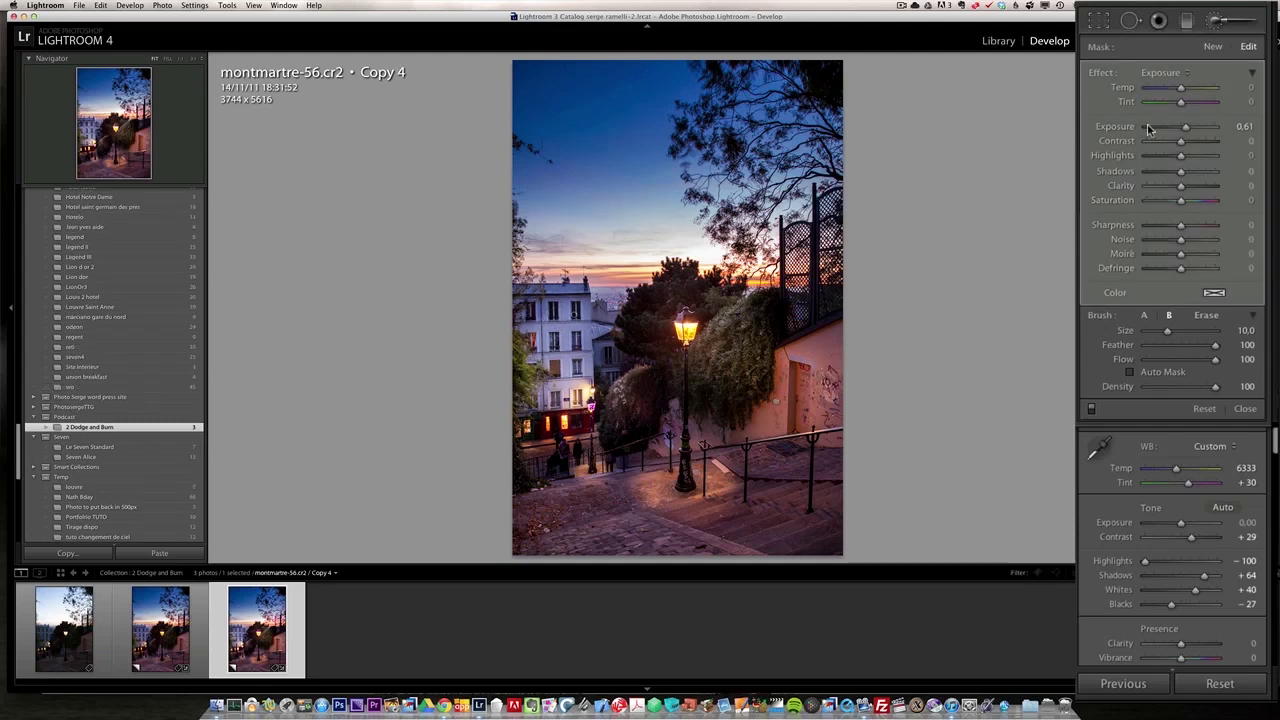
{"action": "left_click_drag", "start_coordinate": [1188, 130], "coordinate": [1191, 130]}
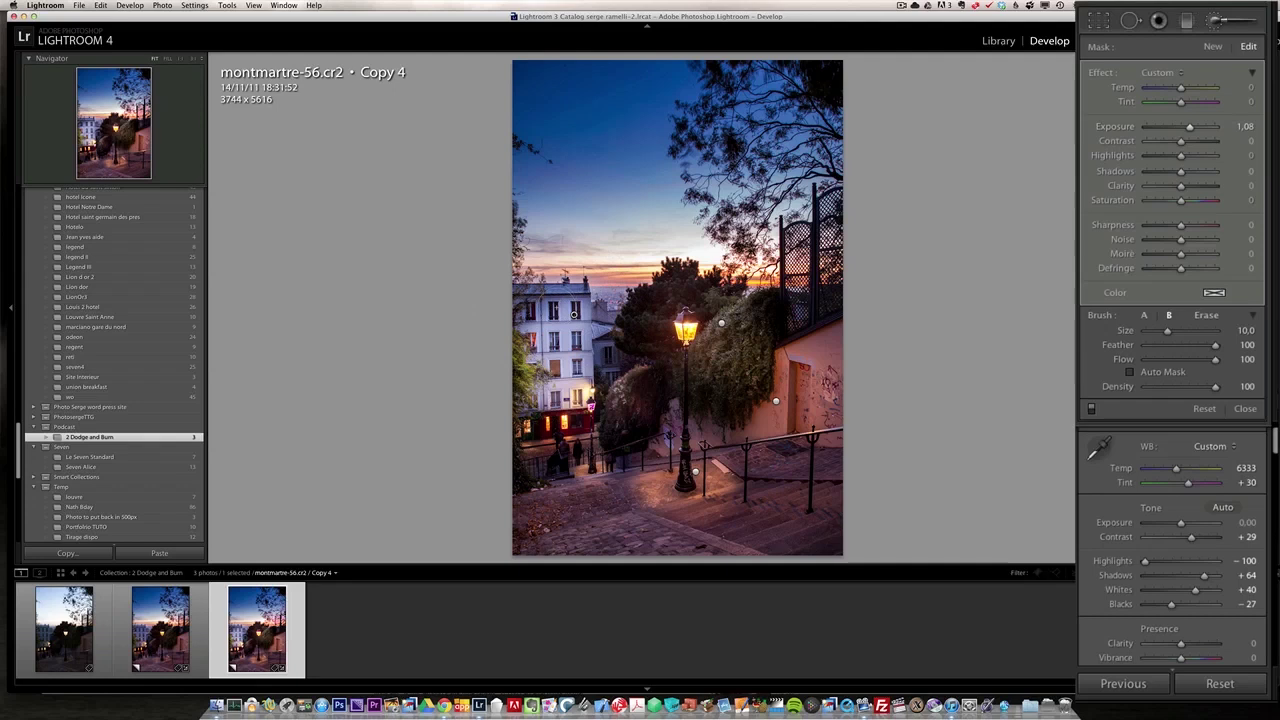
{"action": "key", "text": "alt"}
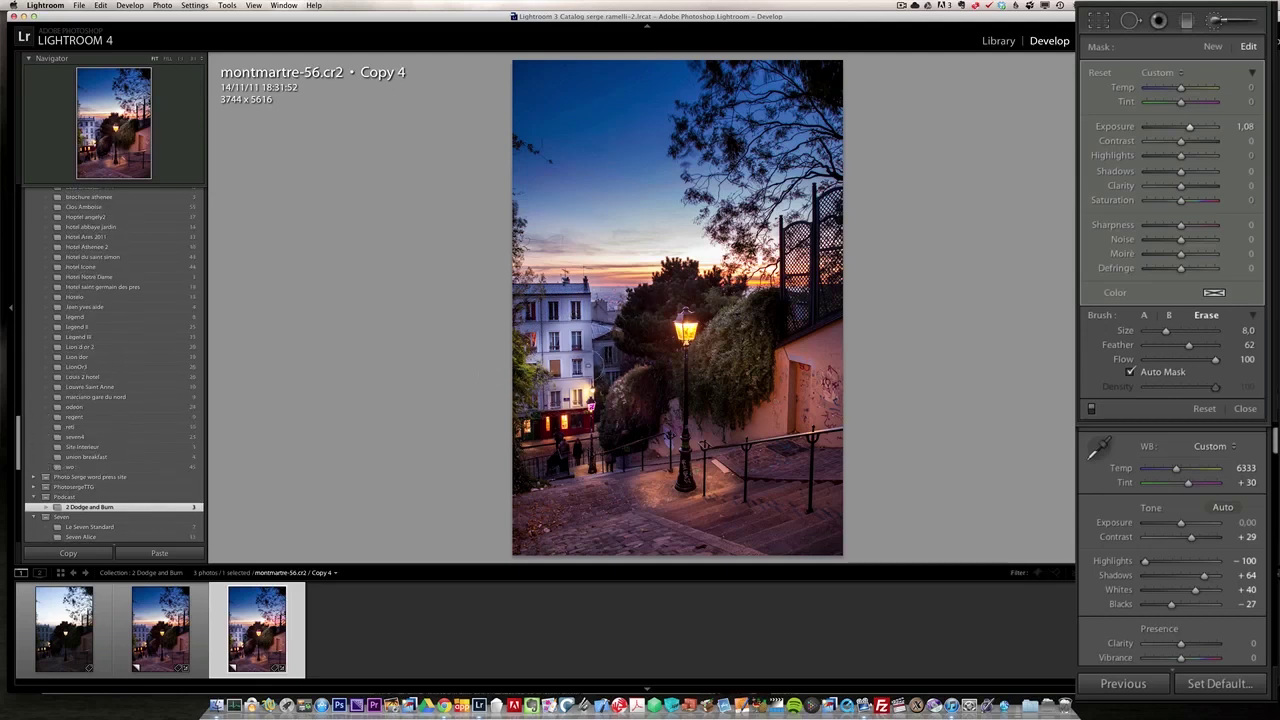
{"action": "key", "text": "alt"}
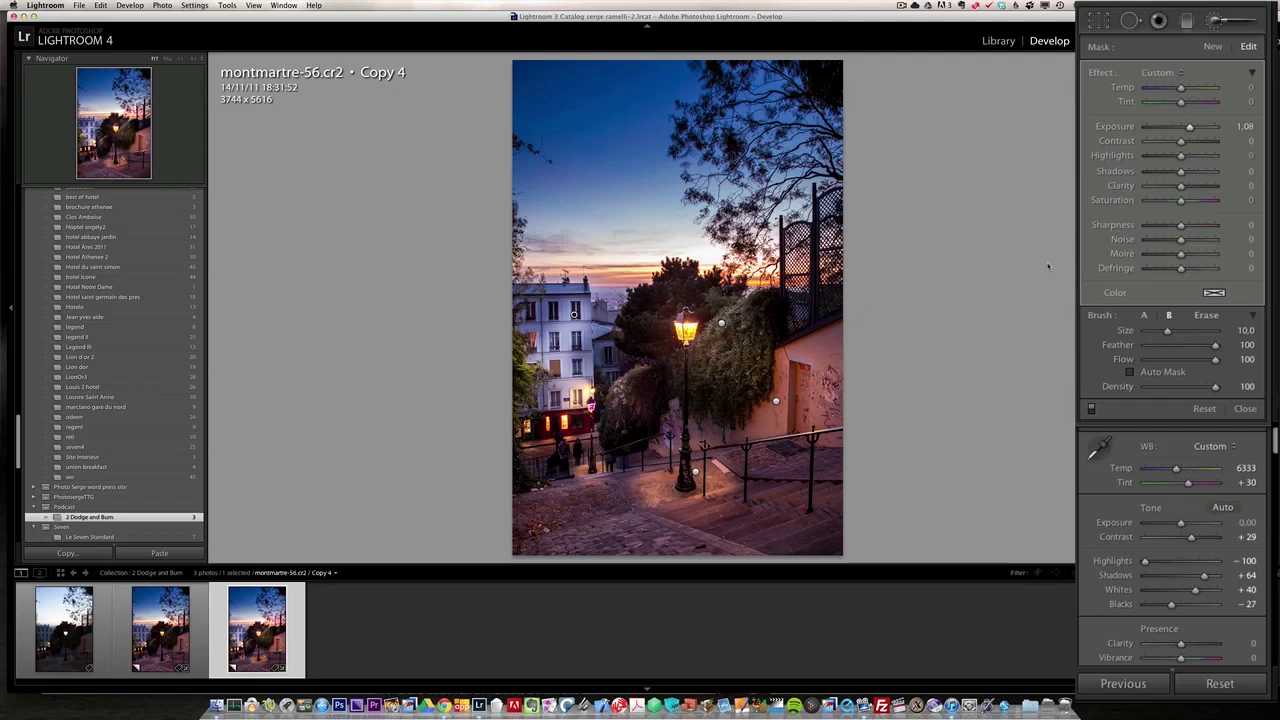
Step: Add a new brush adjustment on the lower-left cobblestones with Exposure 0.71
{"action": "left_click", "coordinate": [1215, 47]}
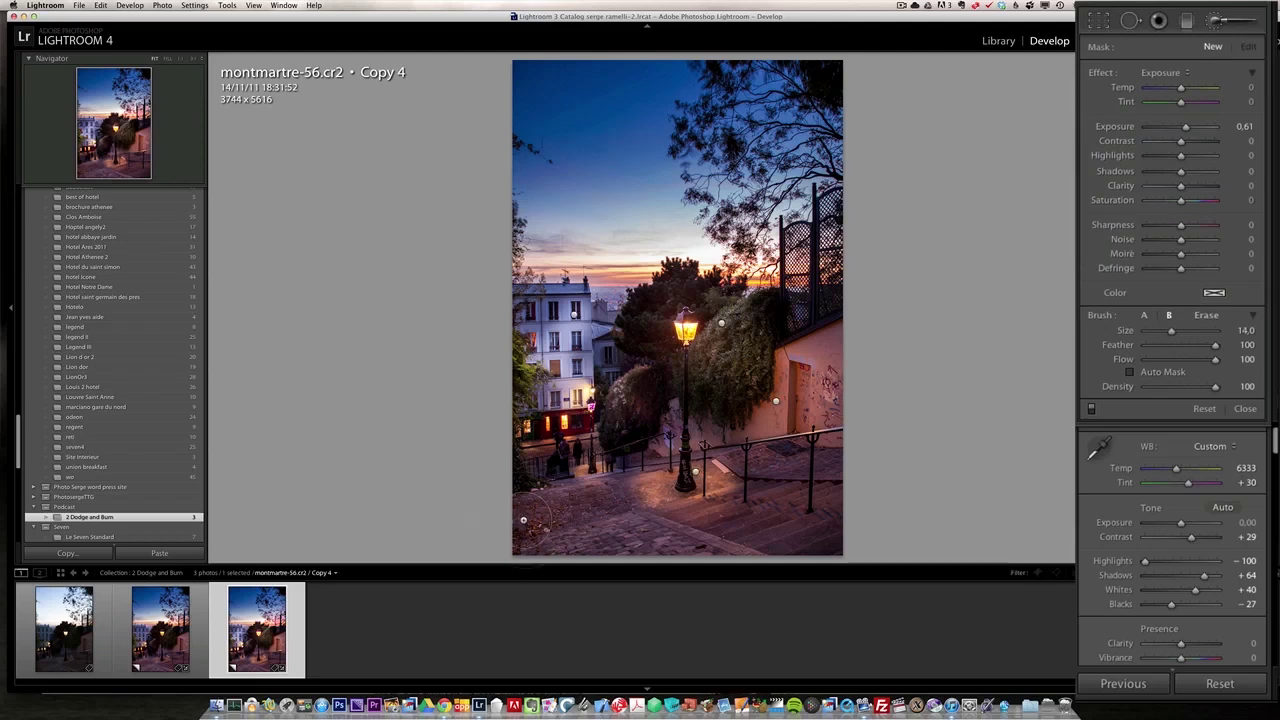
{"action": "scroll", "coordinate": [543, 526], "scroll_direction": "up", "scroll_amount": 4}
{"action": "scroll", "coordinate": [543, 526], "scroll_direction": "down", "scroll_amount": 2}
{"action": "mouse_move", "coordinate": [530, 527]}
{"action": "left_mouse_down"}
{"action": "mouse_move", "coordinate": [585, 510]}
{"action": "mouse_move", "coordinate": [543, 502]}
{"action": "left_mouse_up"}
{"action": "scroll", "coordinate": [565, 520], "scroll_direction": "down", "scroll_amount": 2}
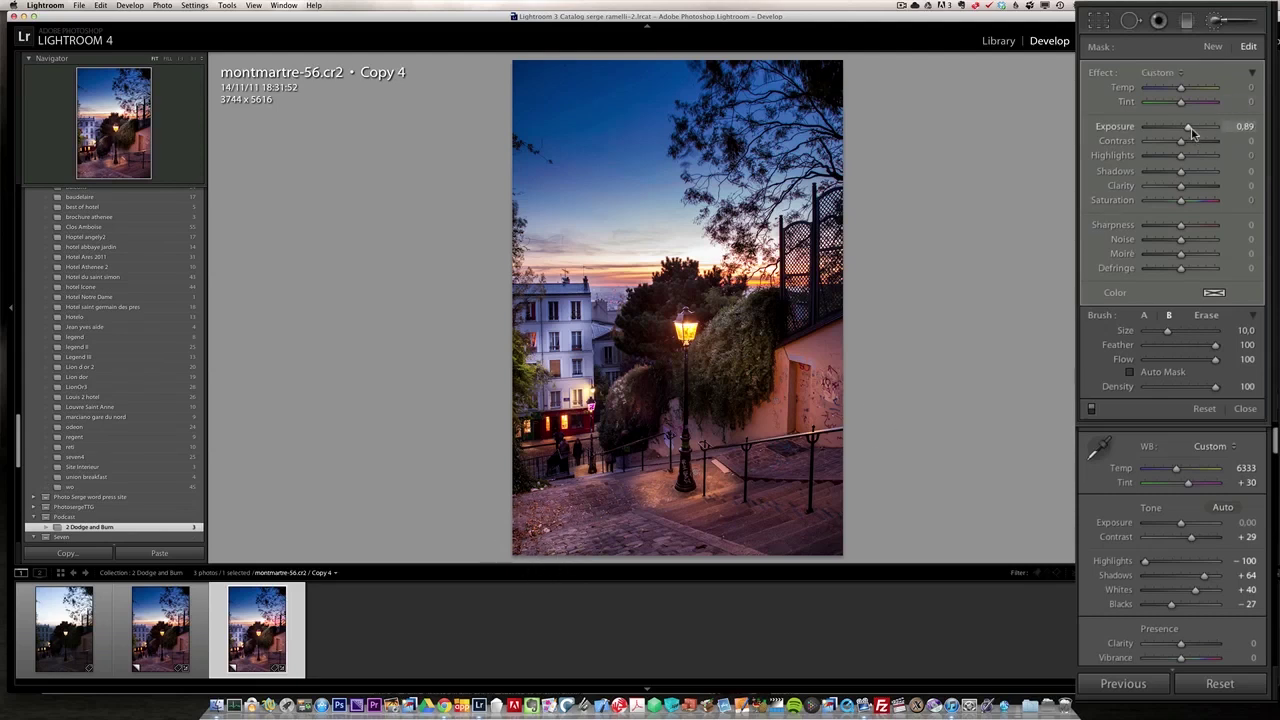
{"action": "left_click_drag", "start_coordinate": [1187, 128], "coordinate": [1190, 133]}
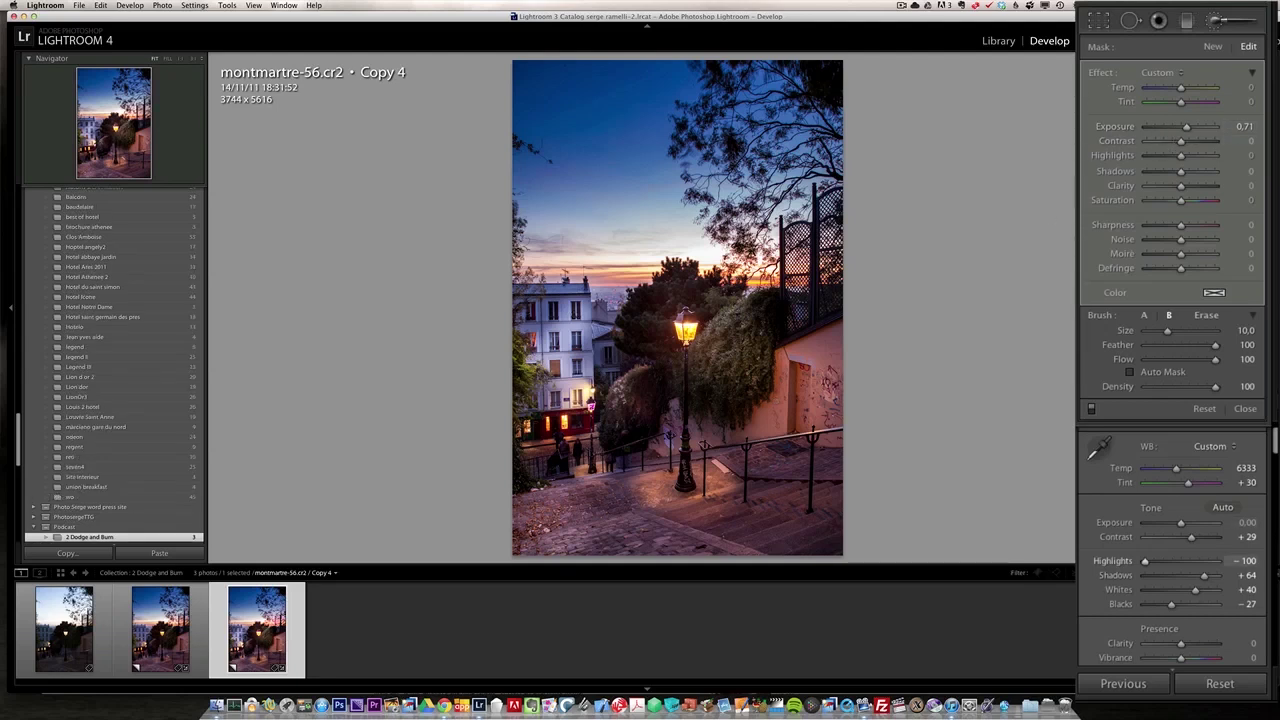
Step: Paint a new adjustment on the lower-right steps with Exposure 0.61 and Temp 20, then switch to Erase
{"action": "left_click", "coordinate": [1212, 46]}
{"action": "mouse_move", "coordinate": [765, 516]}
{"action": "left_mouse_down"}
{"action": "mouse_move", "coordinate": [793, 540]}
{"action": "mouse_move", "coordinate": [780, 520]}
{"action": "mouse_move", "coordinate": [800, 515]}
{"action": "mouse_move", "coordinate": [818, 540]}
{"action": "left_mouse_up"}
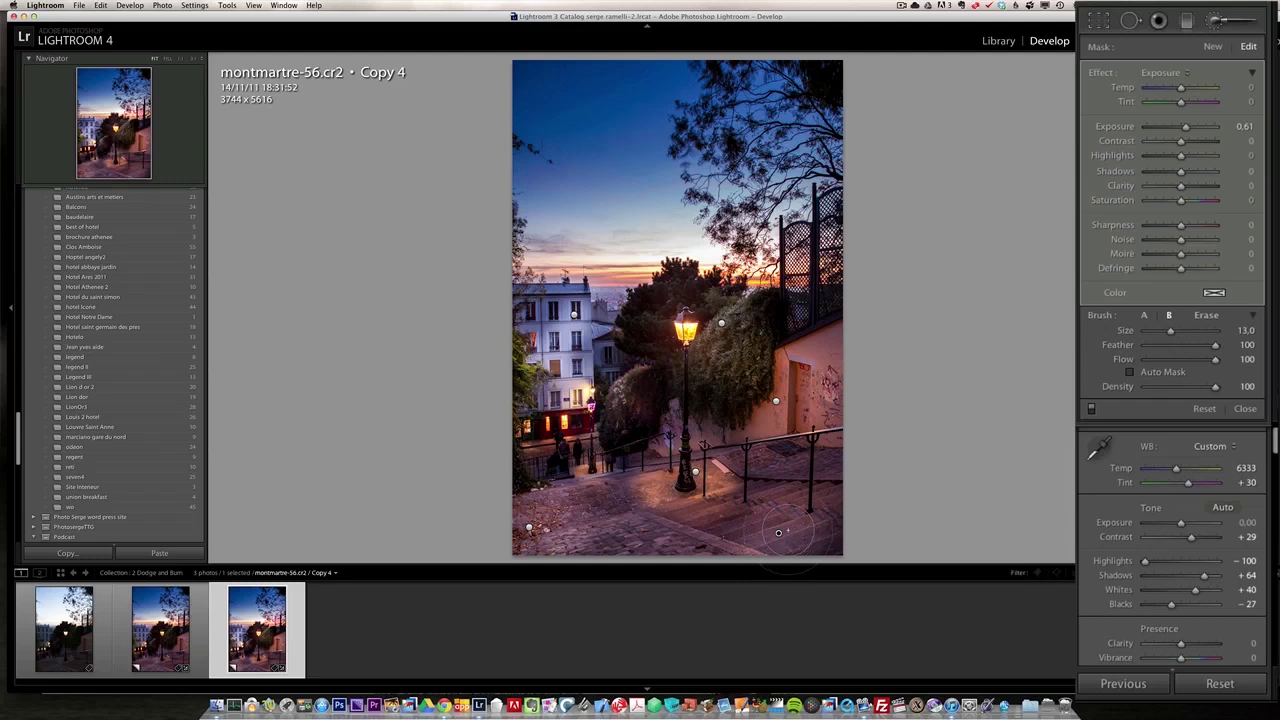
{"action": "left_click_drag", "start_coordinate": [1185, 128], "coordinate": [1185, 128]}
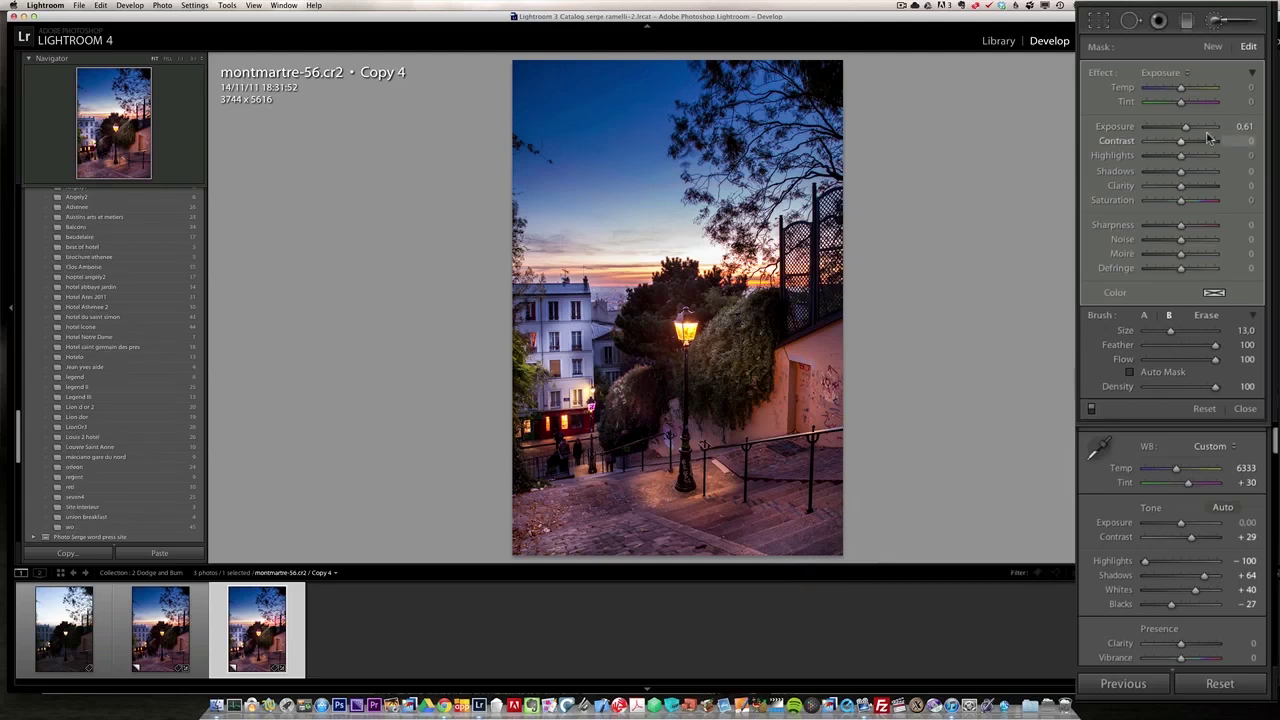
{"action": "left_click_drag", "start_coordinate": [1181, 88], "coordinate": [1187, 93]}
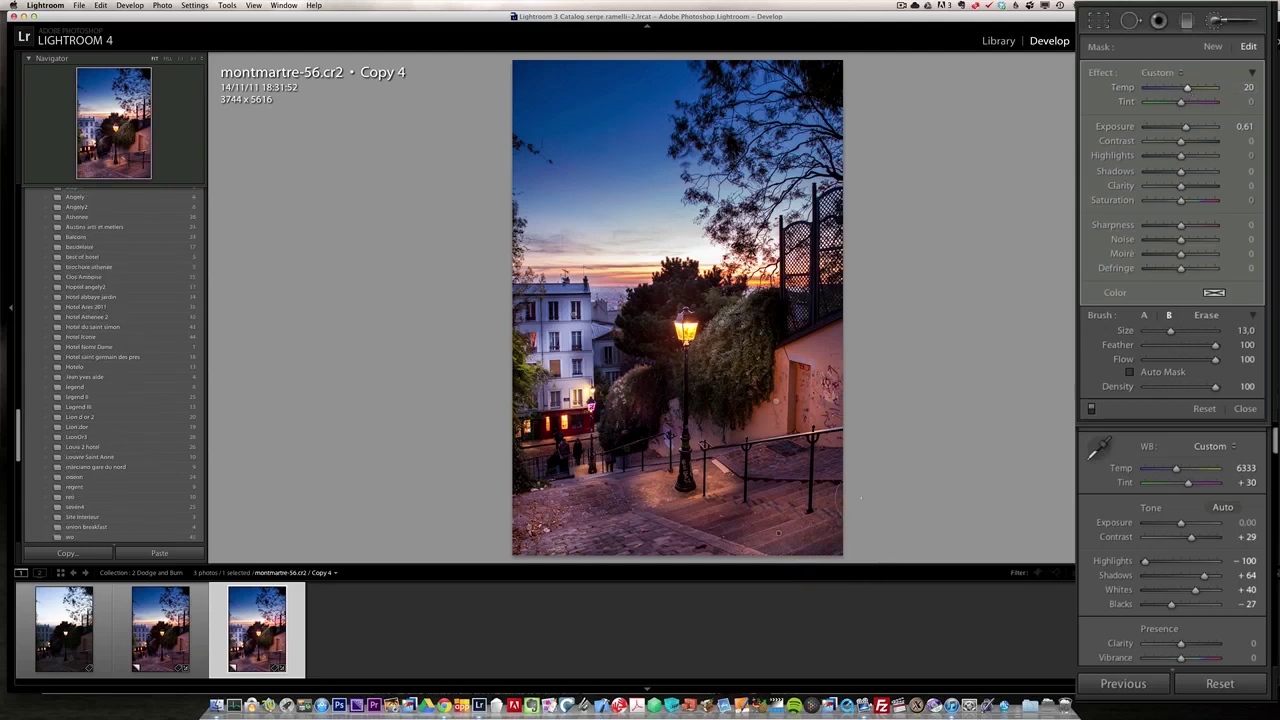
{"action": "scroll", "coordinate": [770, 505], "scroll_direction": "down", "scroll_amount": 5}
{"action": "key", "text": "alt"}
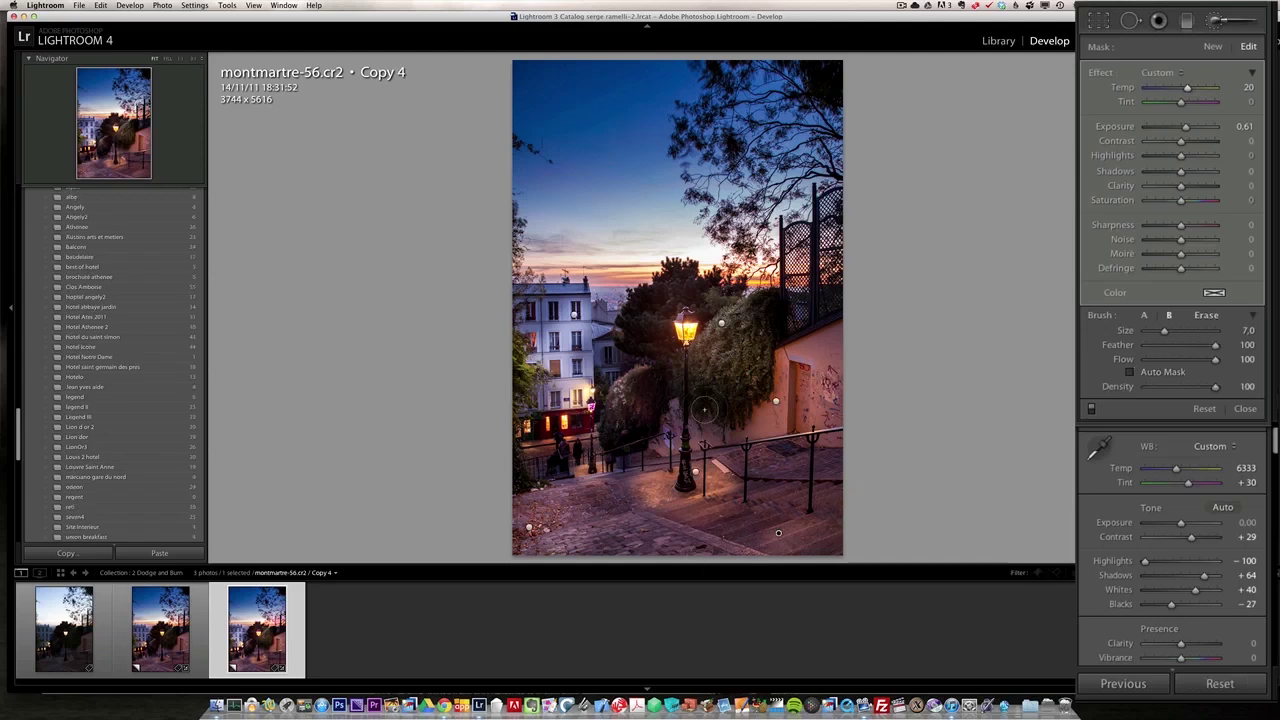
{"action": "left_click", "coordinate": [1092, 410]}
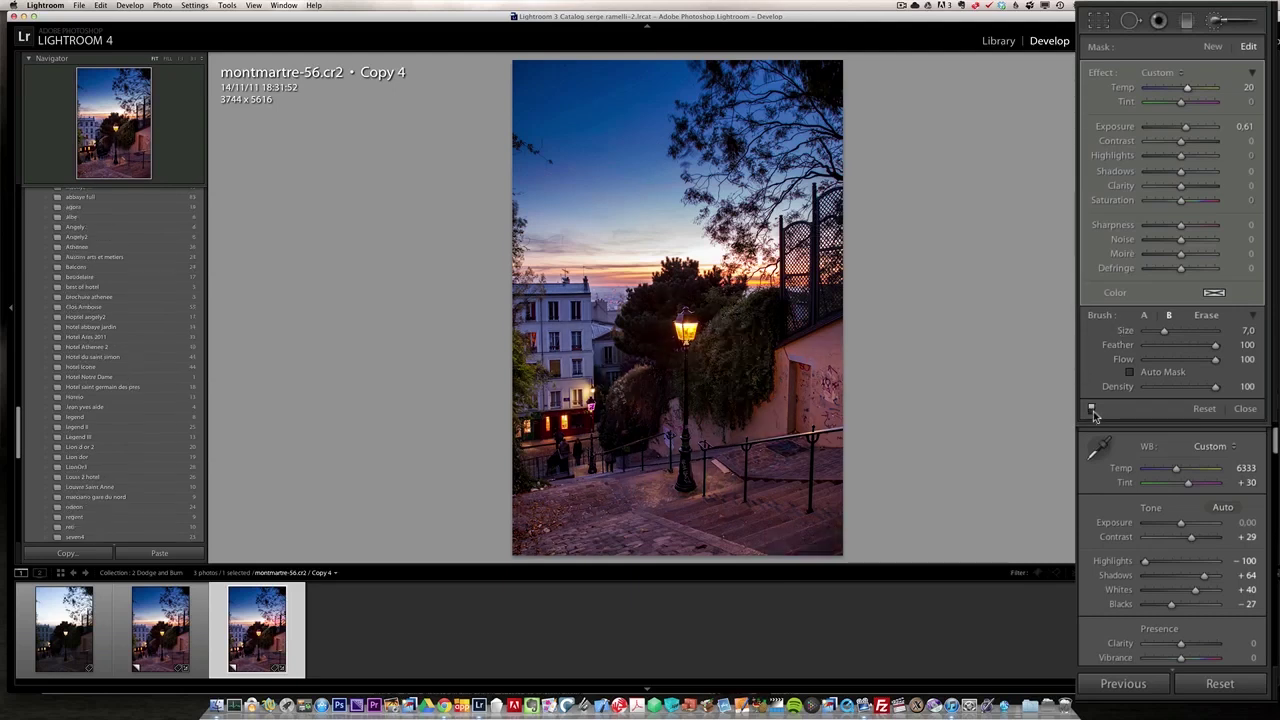
{"action": "left_click", "coordinate": [1092, 410]}
{"action": "left_click", "coordinate": [1092, 410]}
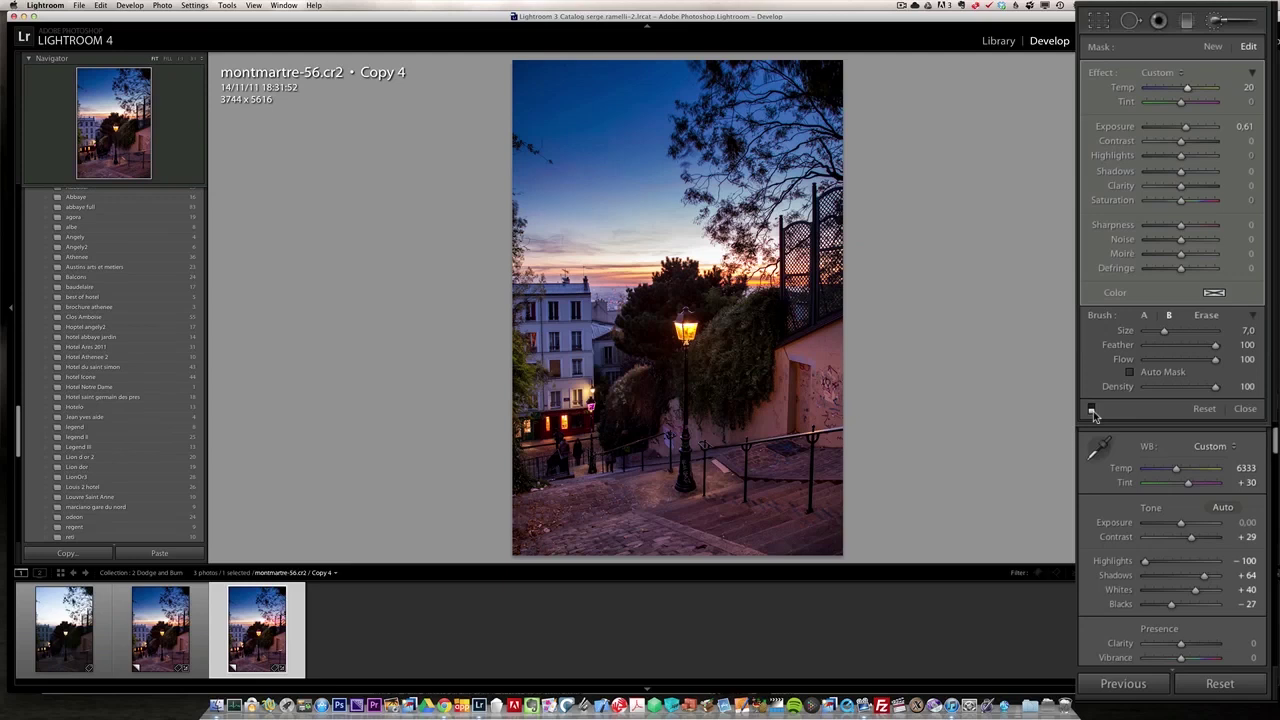
{"action": "left_click", "coordinate": [1092, 410]}
{"action": "left_click", "coordinate": [1092, 410]}
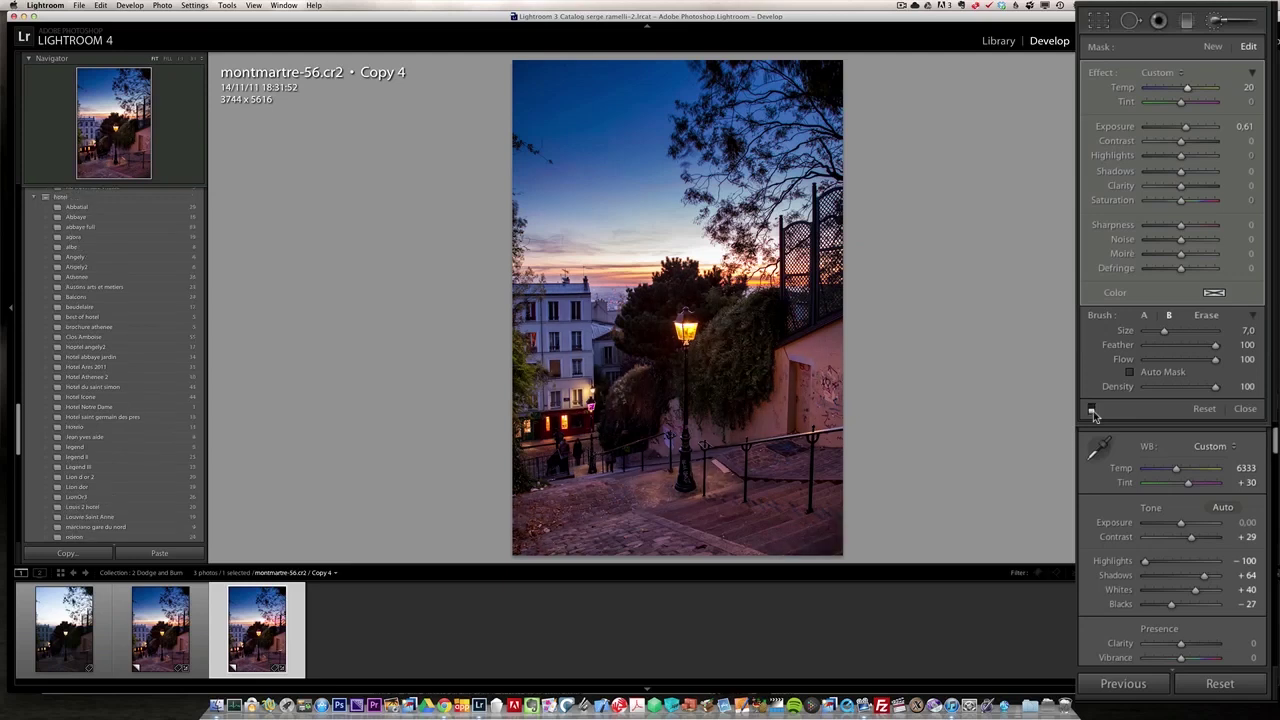
{"action": "left_click", "coordinate": [1092, 410]}
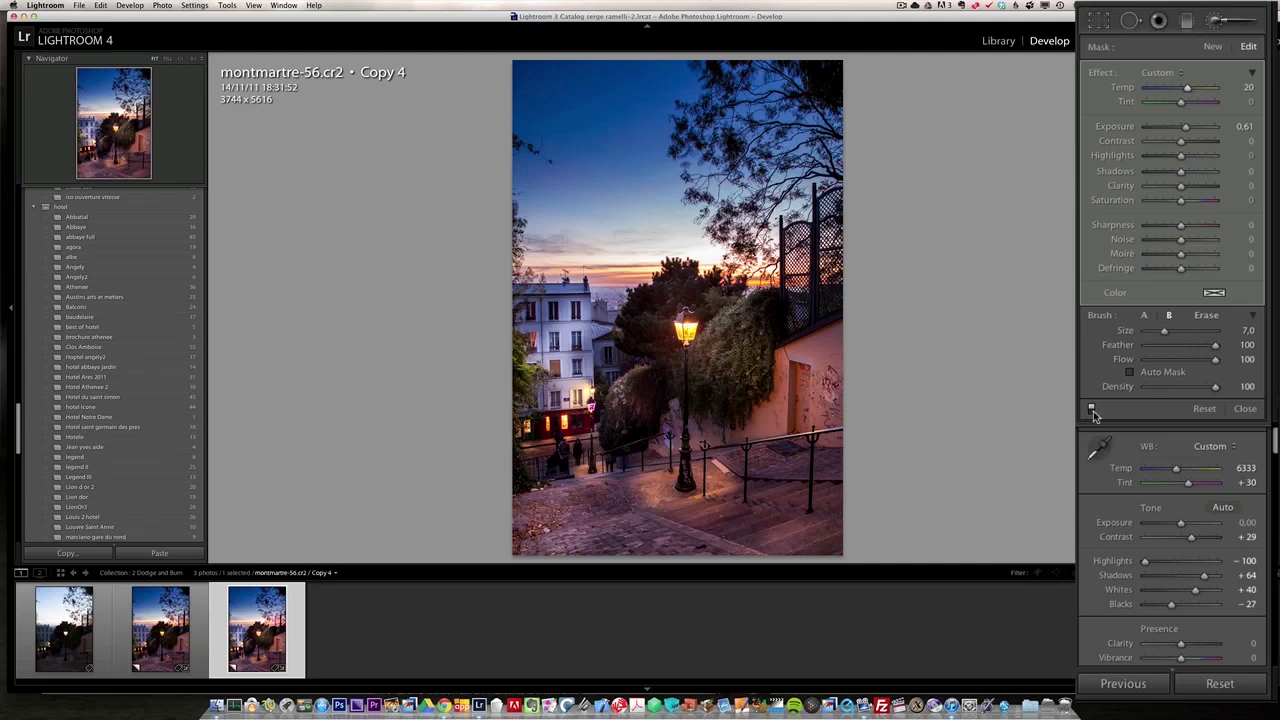
{"action": "left_click", "coordinate": [1092, 410]}
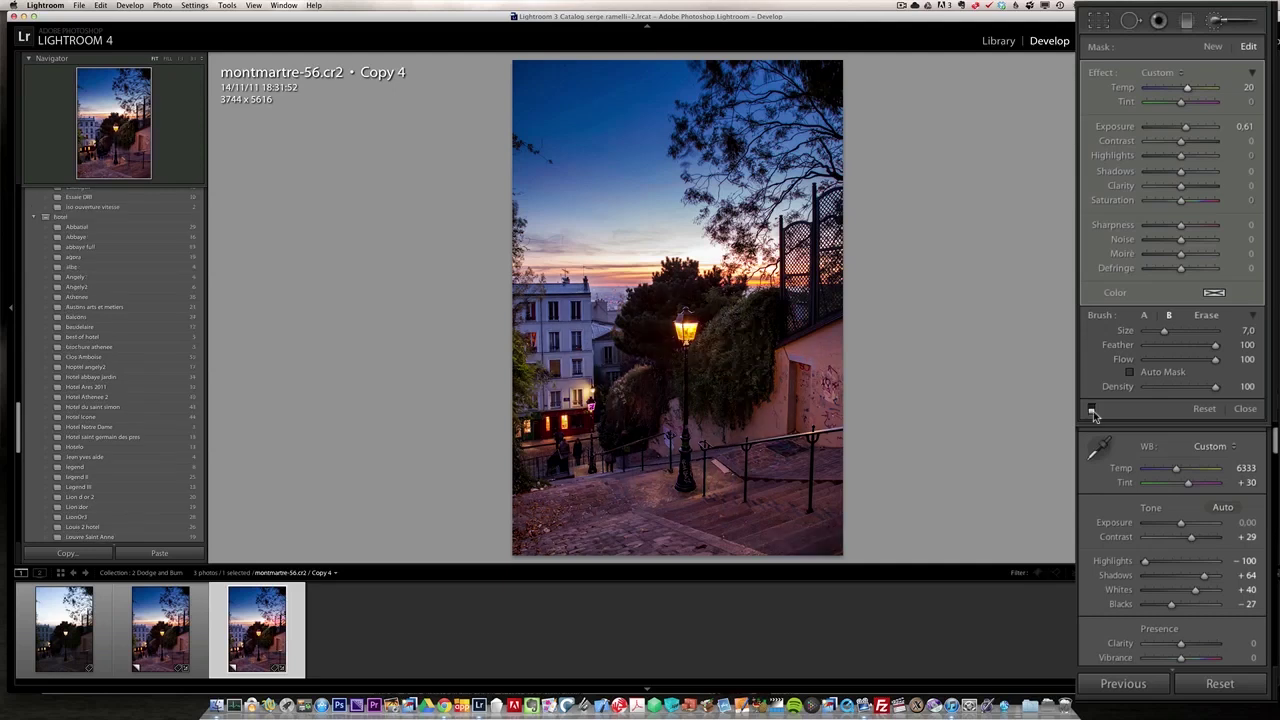
{"action": "left_click", "coordinate": [1092, 410]}
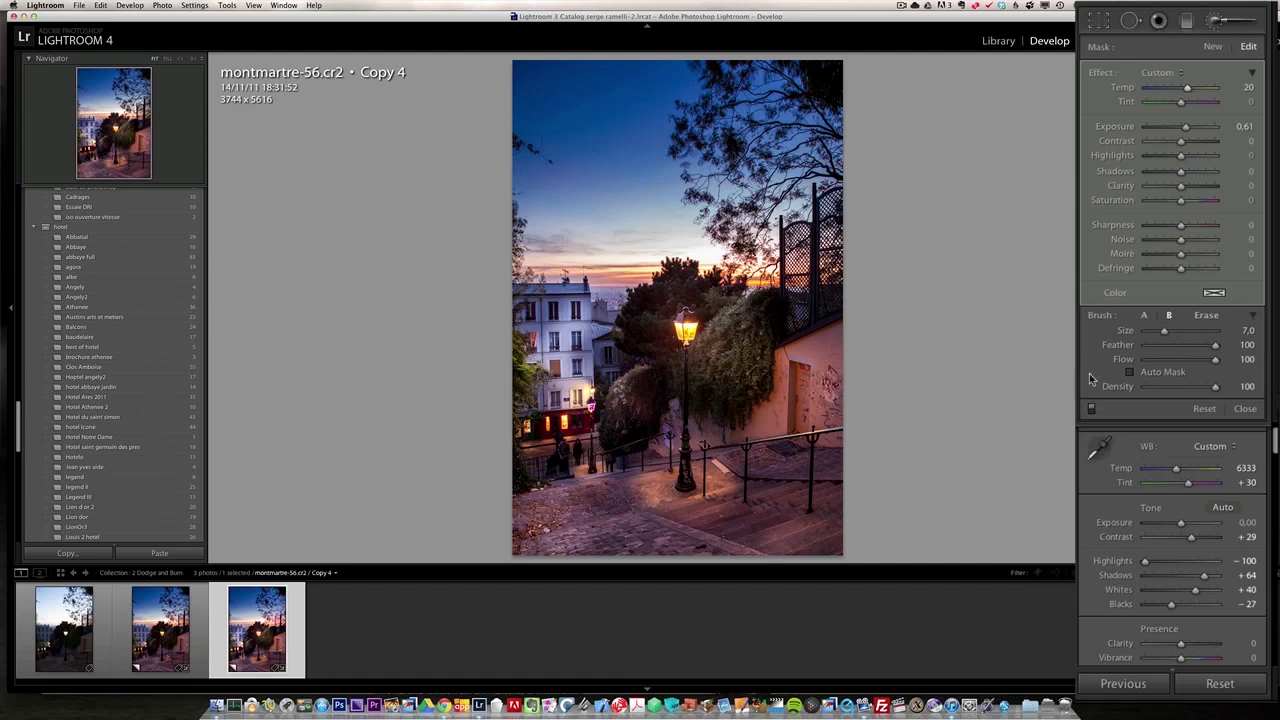
Step: Close the adjustment brush and set Post-Crop Vignetting Amount to -13 under Effects
{"action": "mouse_move", "coordinate": [702, 79]}
{"action": "left_click", "coordinate": [1246, 409]}
{"action": "scroll", "coordinate": [1205, 627], "scroll_direction": "down", "scroll_amount": 10}
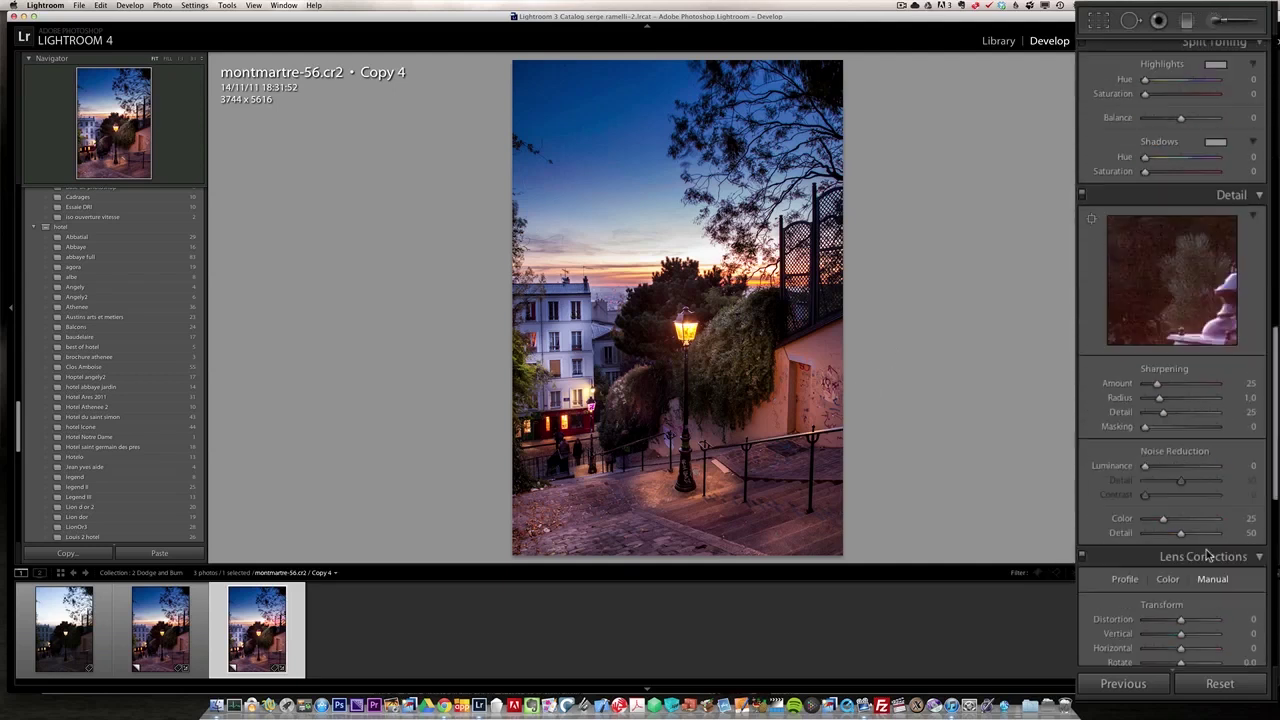
{"action": "scroll", "coordinate": [1205, 627], "scroll_direction": "down", "scroll_amount": 2}
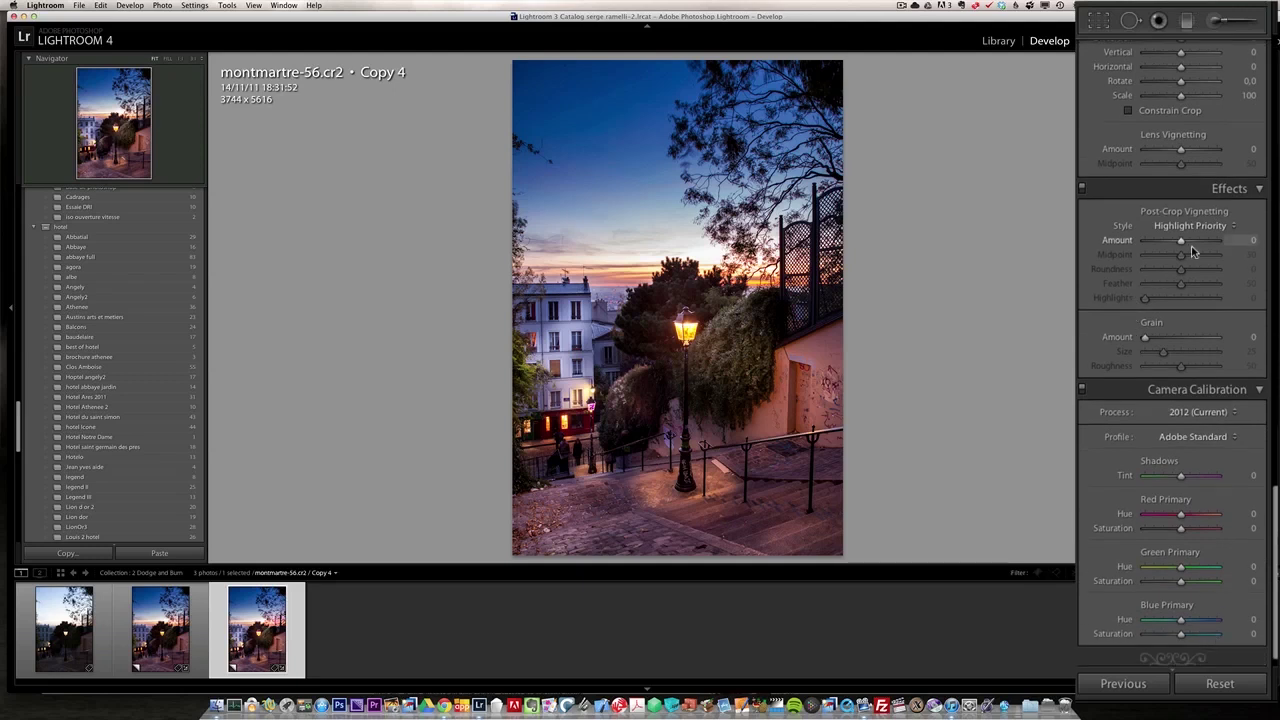
{"action": "left_click_drag", "start_coordinate": [1181, 244], "coordinate": [1176, 244]}
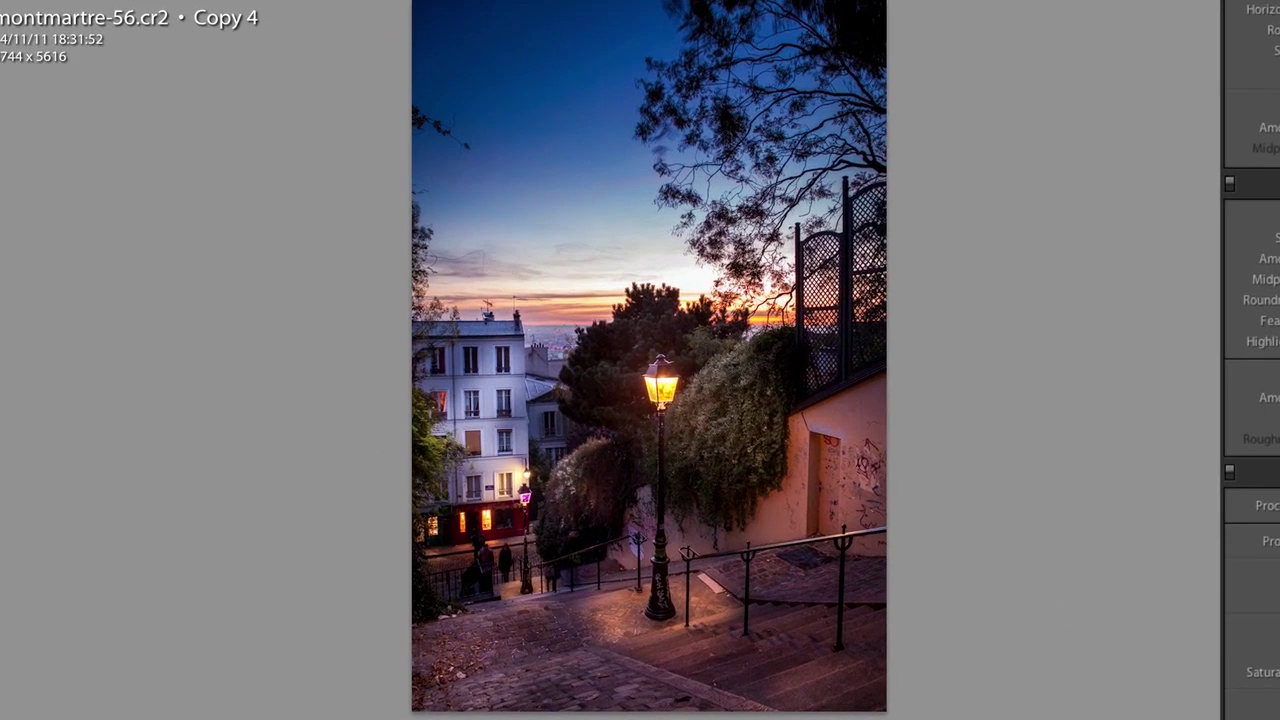
{"action": "left_click", "coordinate": [64, 628]}
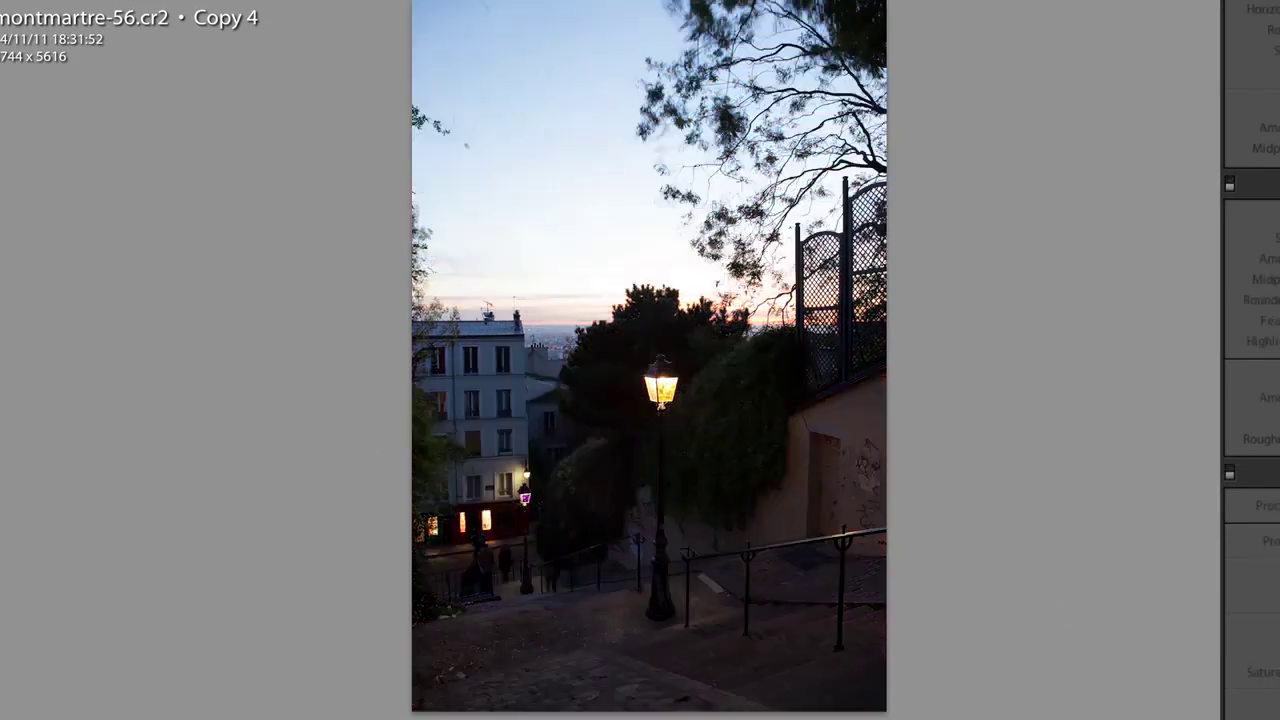
{"action": "key", "text": "Right"}
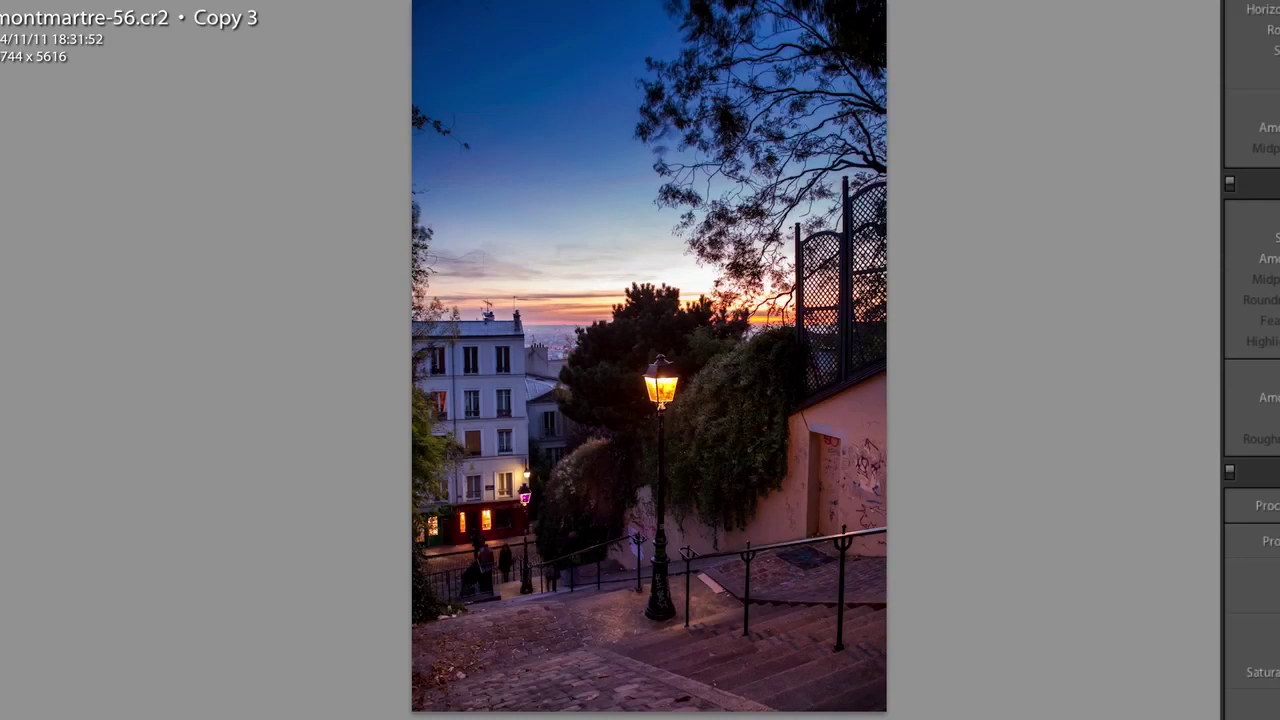
{"action": "key", "text": "Right"}
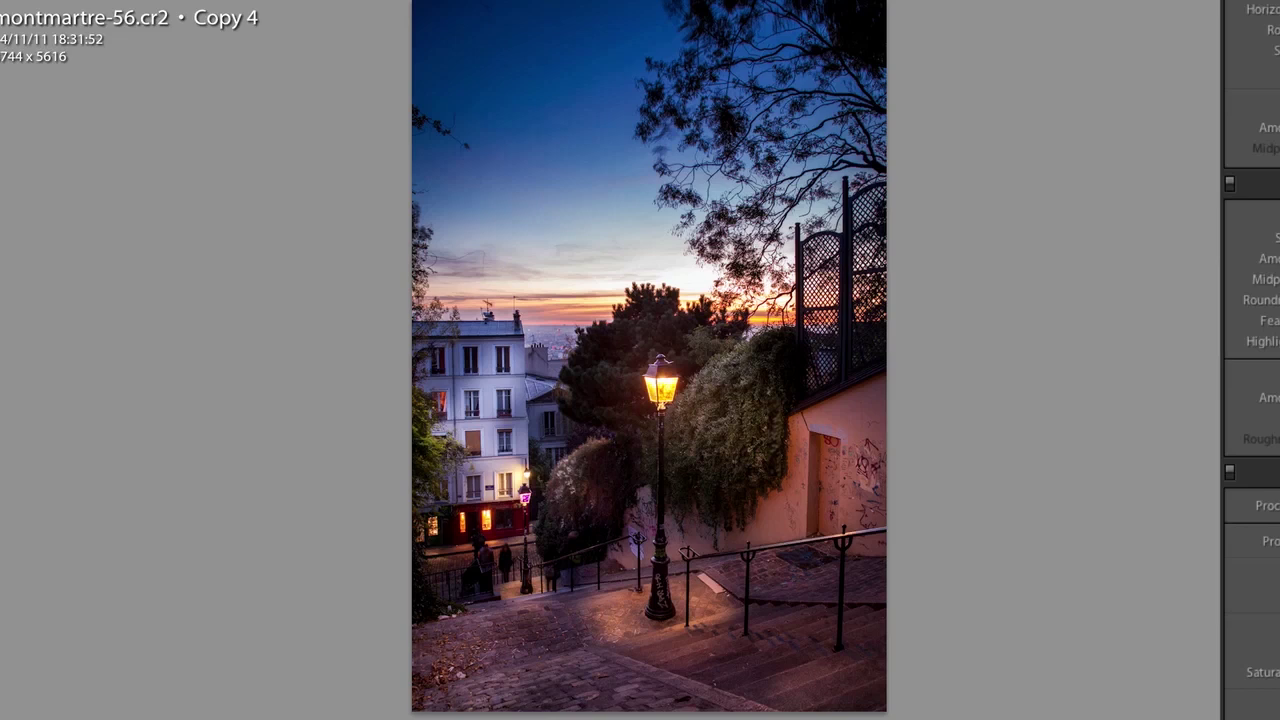
Step: Switch to Chrome's YouTube podcast video, then over to the iTunes Store
{"action": "key", "text": "super+Tab"}
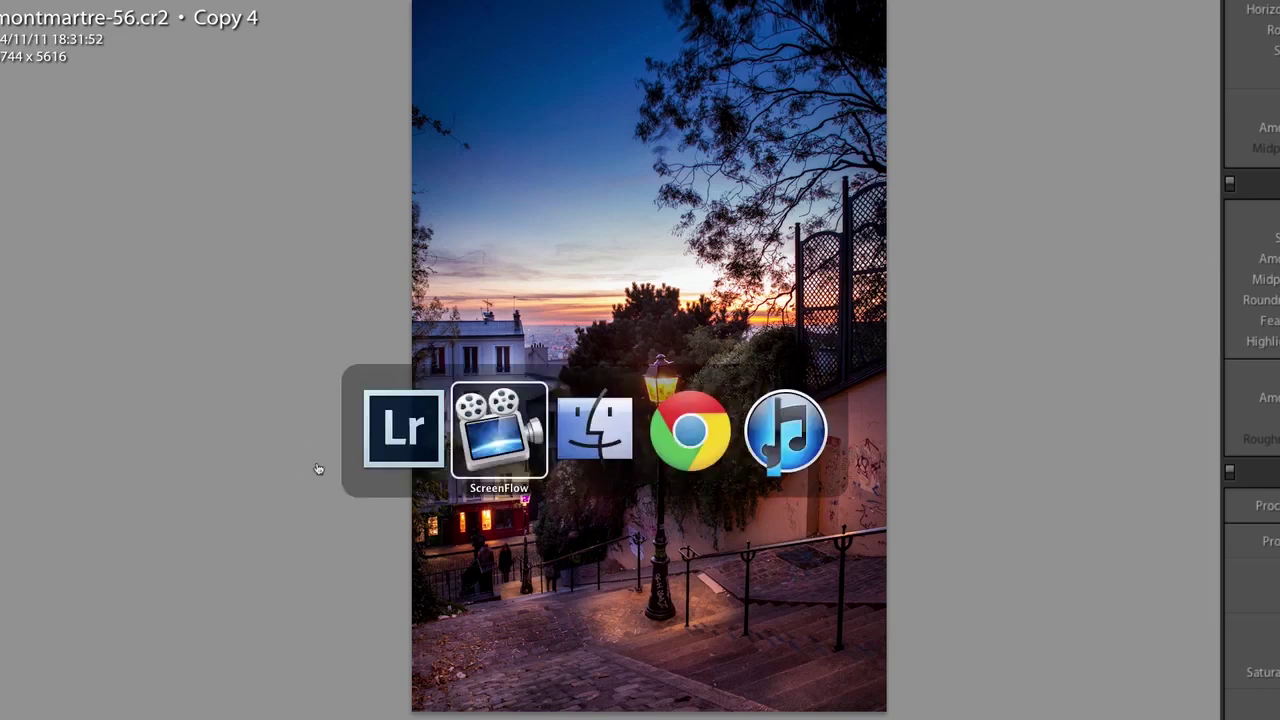
{"action": "key", "text": "super+Tab"}
{"action": "key", "text": "super+Tab"}
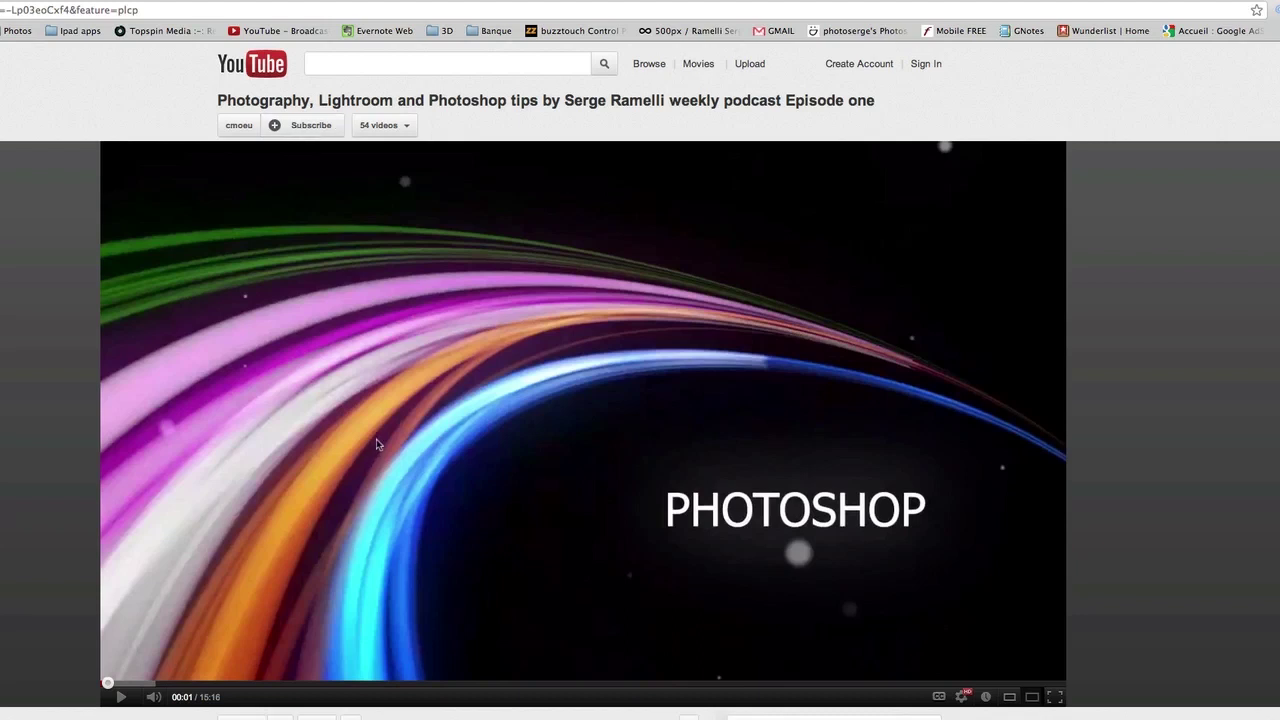
{"action": "key", "text": "super+Tab"}
{"action": "left_click", "coordinate": [797, 490]}
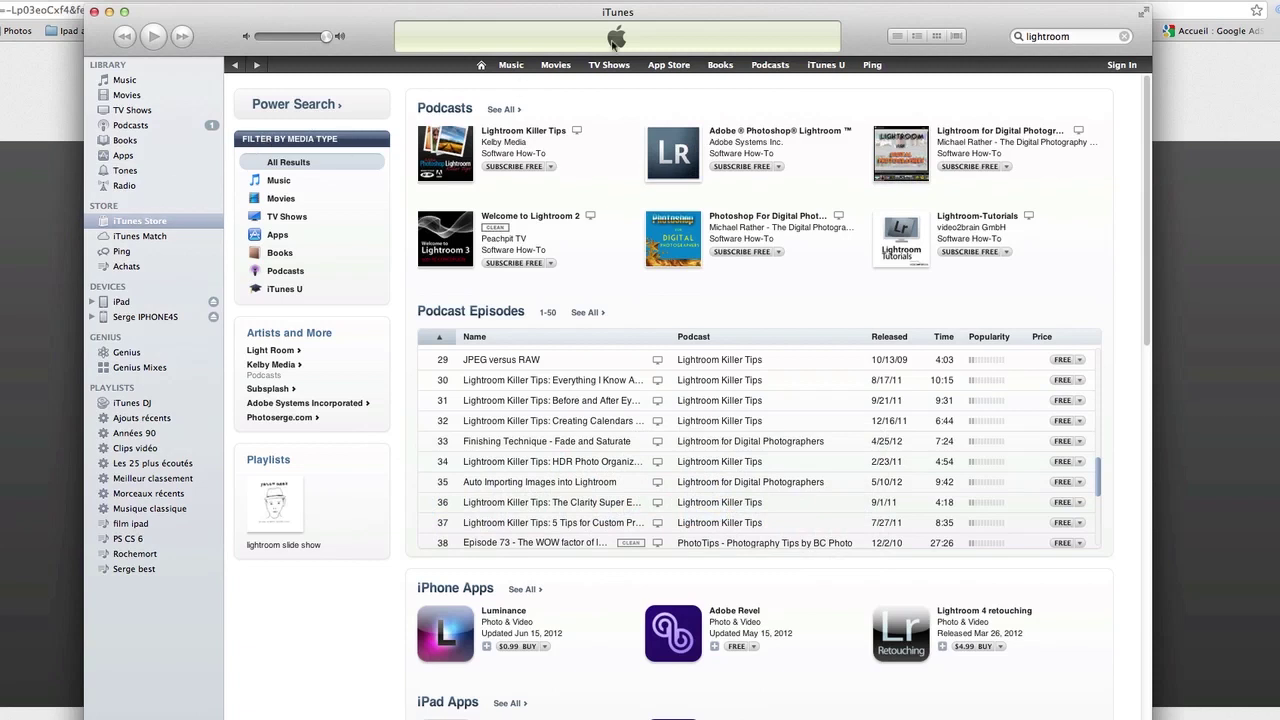
Step: Search iTunes for the podcast author, open the Photography, Lightroom and Photoshop tutorials podcast, then return to Chrome
{"action": "left_click", "coordinate": [1080, 37]}
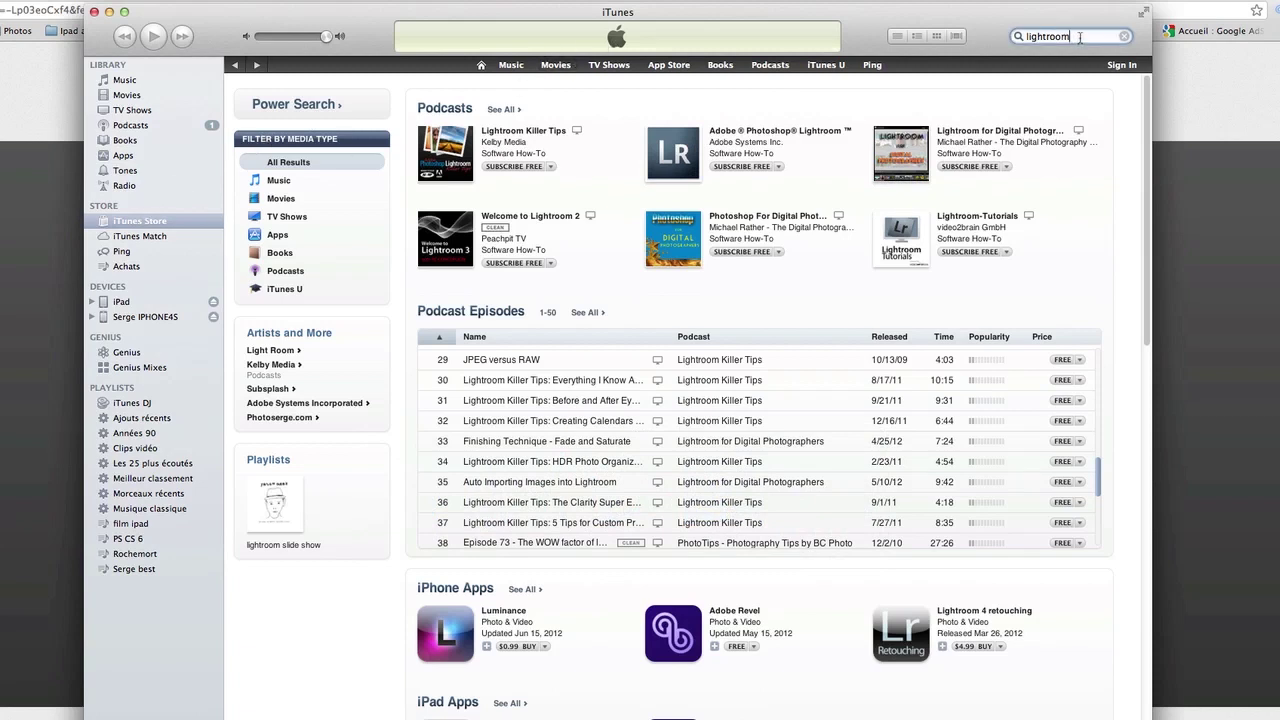
{"action": "key", "text": "super+a"}
{"action": "key", "text": "BackSpace"}
{"action": "type", "text": "serge ramel"}
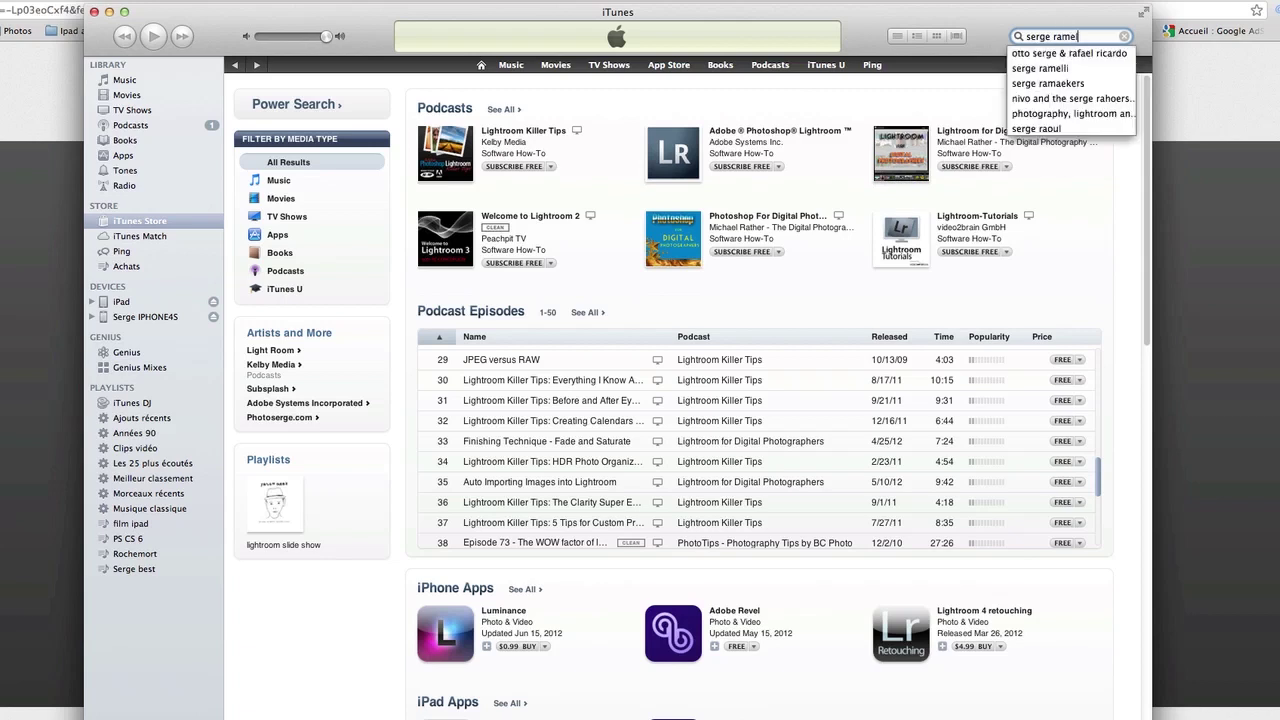
{"action": "type", "text": "li"}
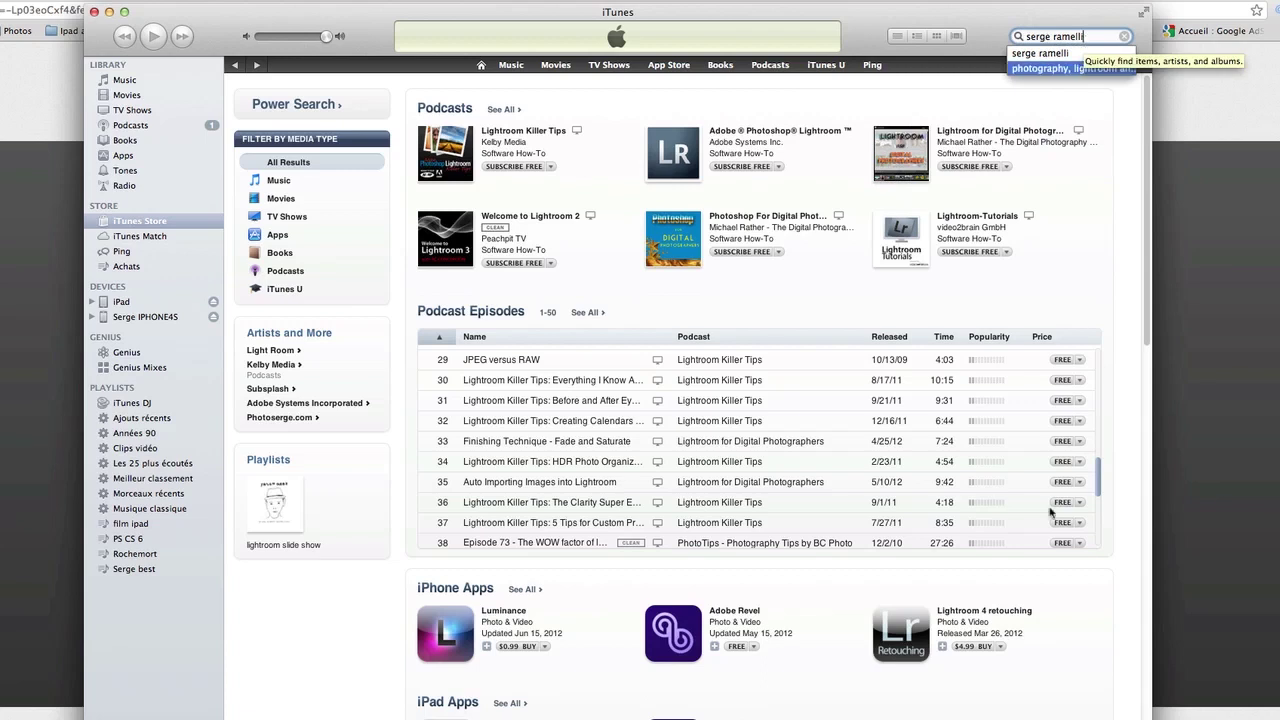
{"action": "key", "text": "Down"}
{"action": "key", "text": "Down"}
{"action": "key", "text": "Return"}
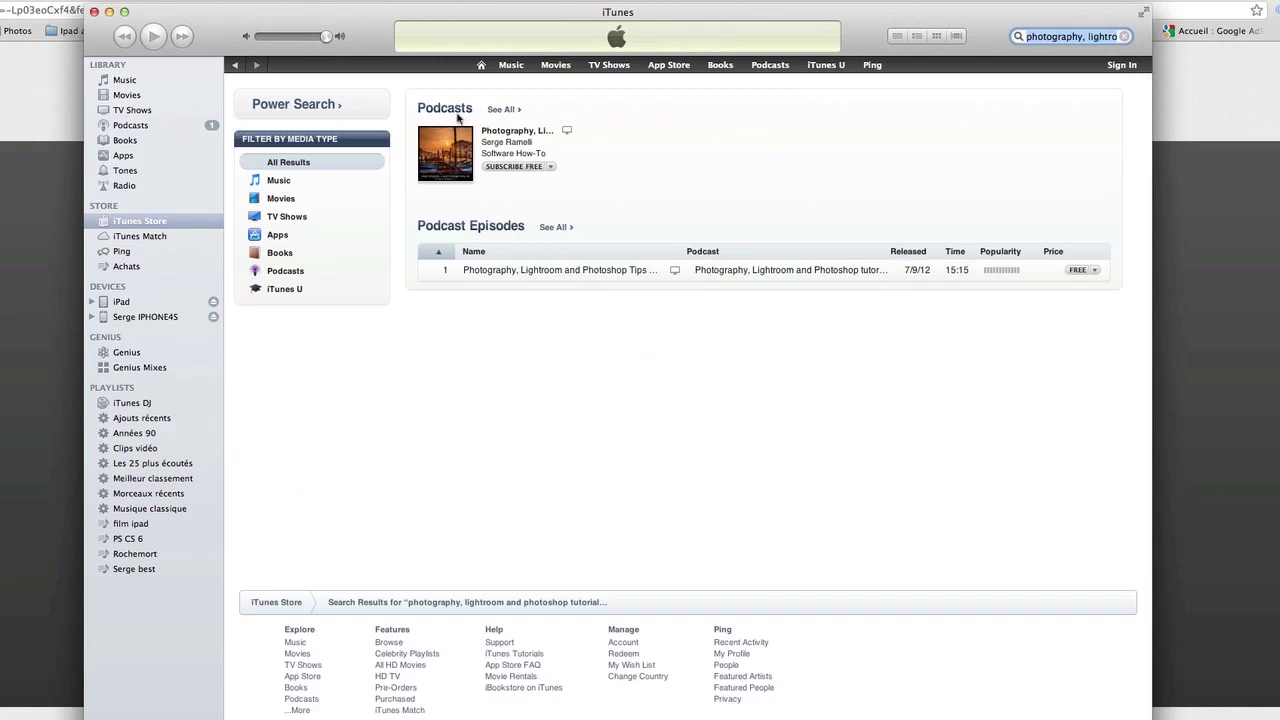
{"action": "left_click", "coordinate": [515, 133]}
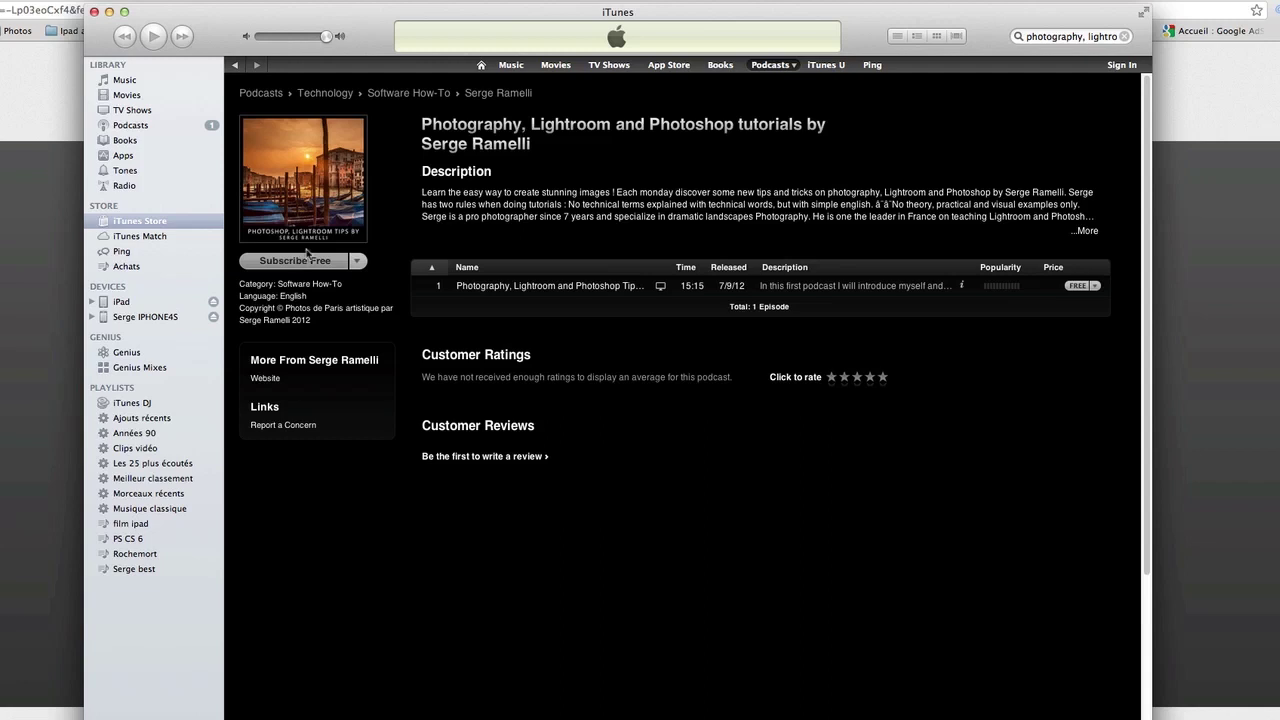
{"action": "left_click", "coordinate": [55, 92]}
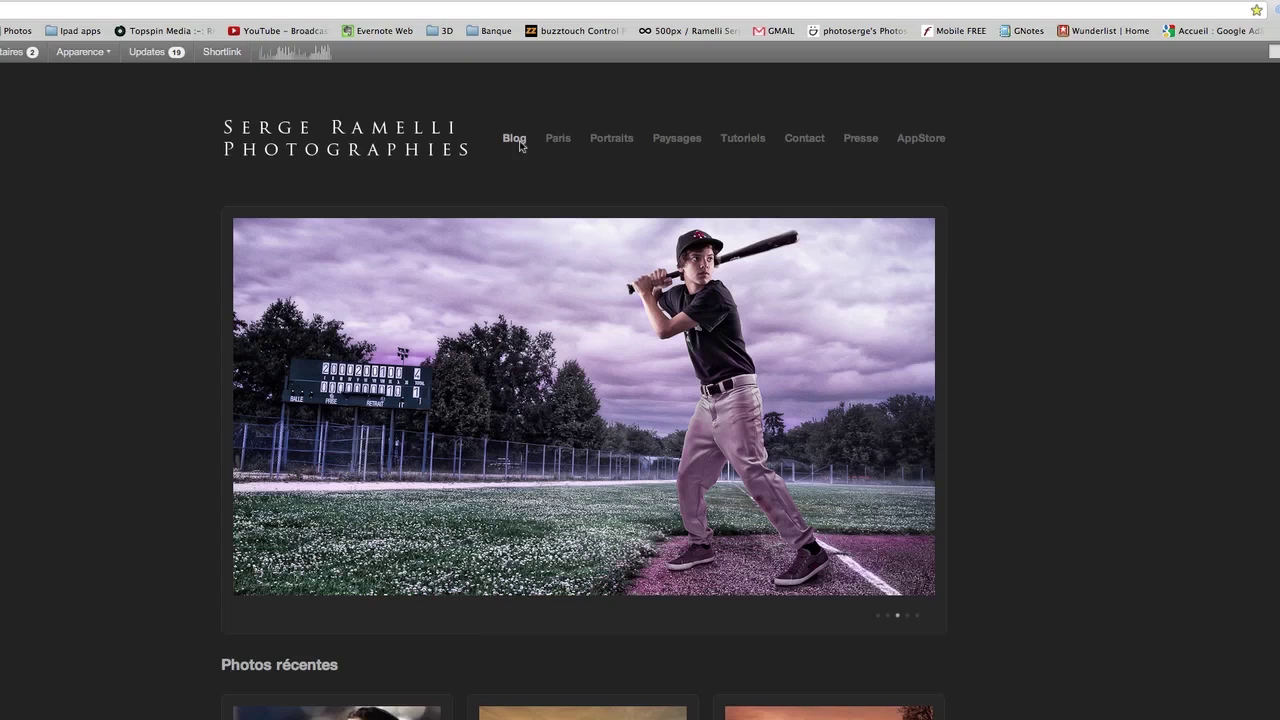
Step: Go through the site's Blog page to the Tutorial Apps page via the AppStore link
{"action": "left_click", "coordinate": [519, 145]}
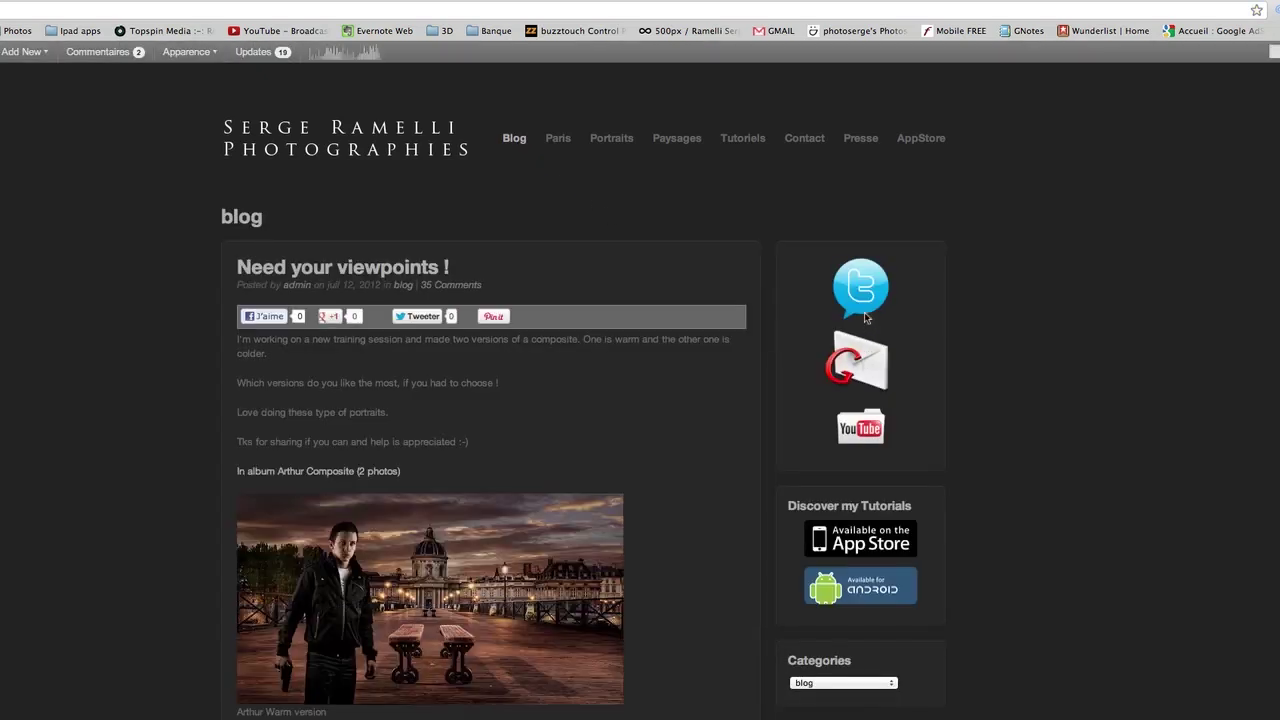
{"action": "left_click", "coordinate": [926, 140]}
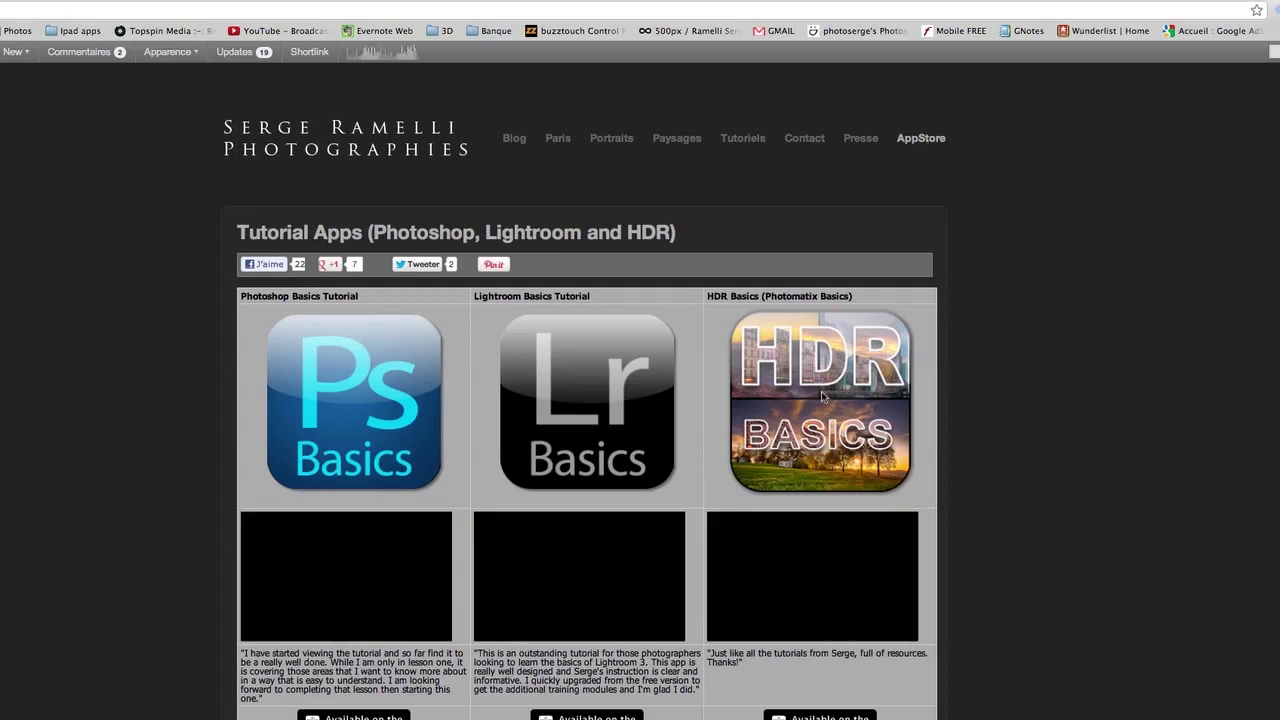
Step: Scroll through the Tutorial Apps list, including the Photoshop compositing and Lightroom 4 retouching apps
{"action": "scroll", "coordinate": [684, 380], "scroll_direction": "down", "scroll_amount": 5}
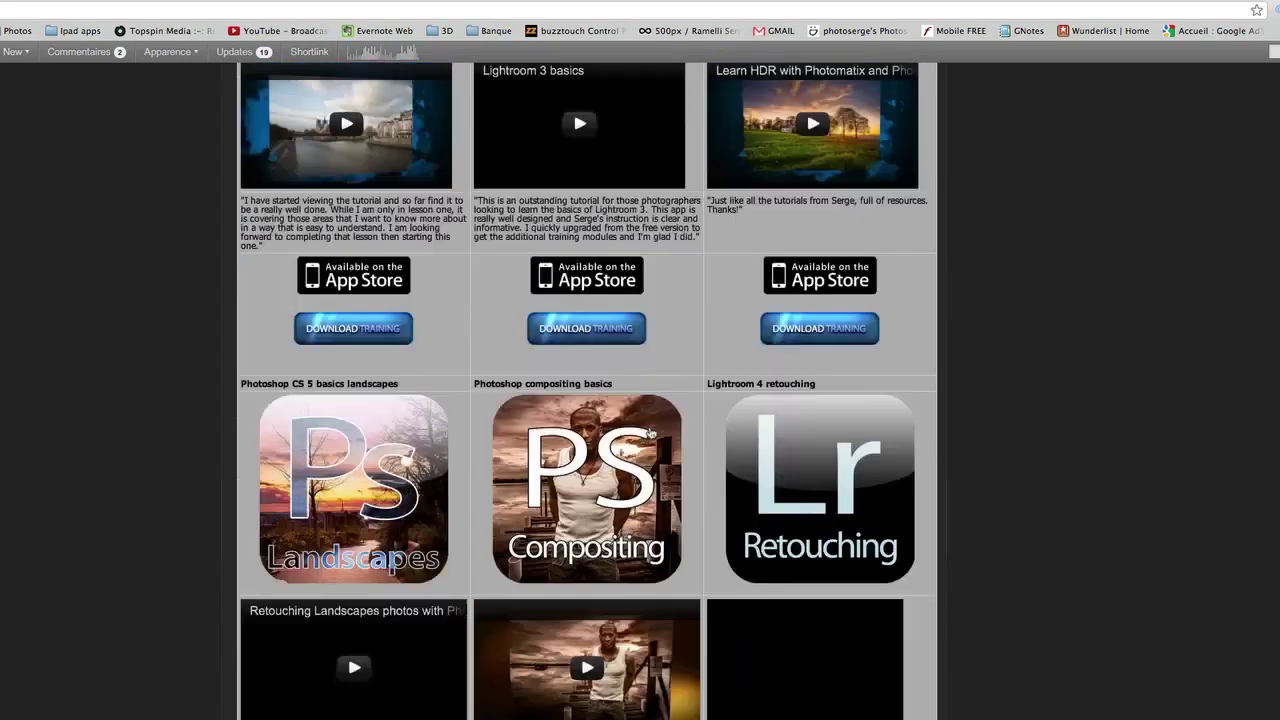
{"action": "scroll", "coordinate": [650, 432], "scroll_direction": "down", "scroll_amount": 2}
{"action": "scroll", "coordinate": [996, 414], "scroll_direction": "up", "scroll_amount": 3}
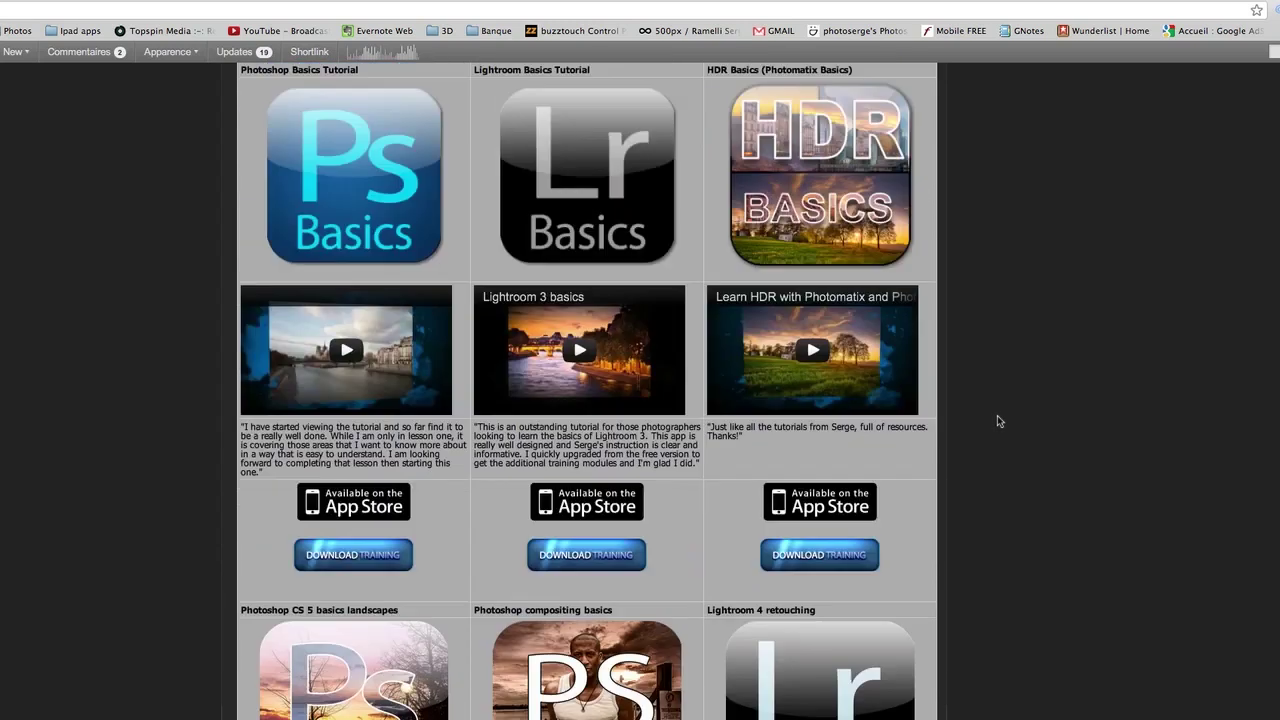
{"action": "scroll", "coordinate": [997, 420], "scroll_direction": "down", "scroll_amount": 3}
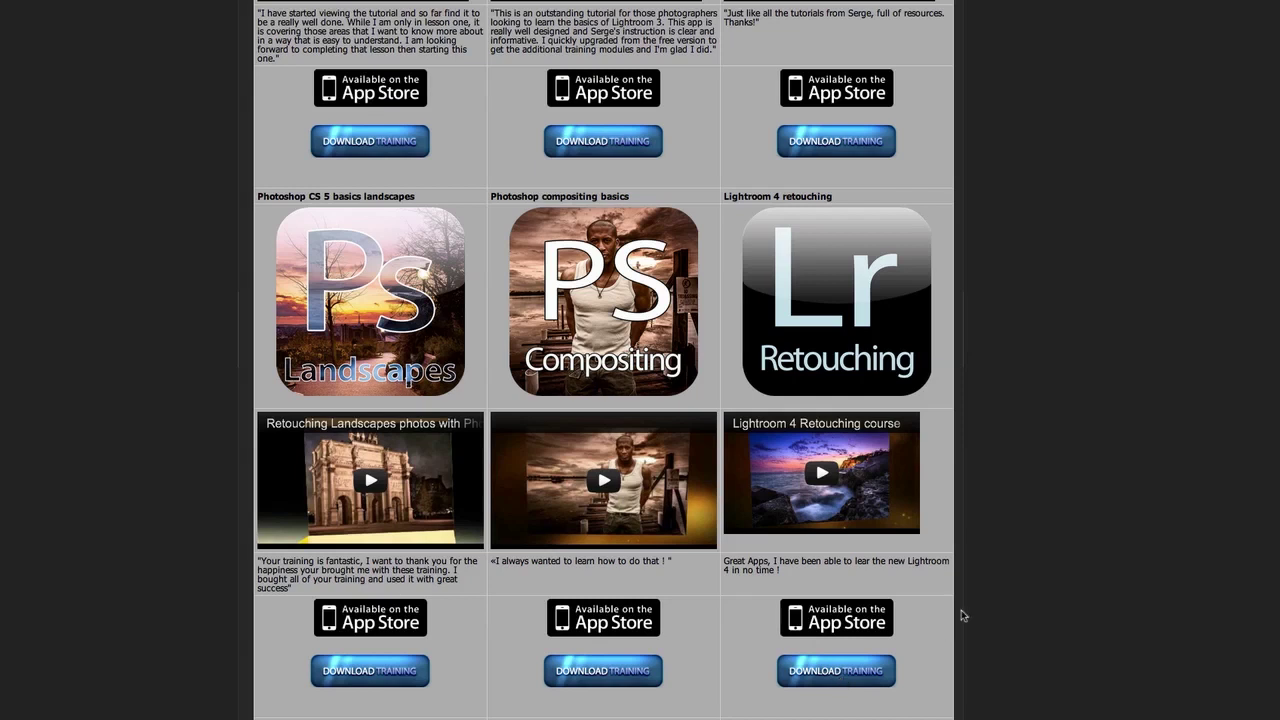
{"action": "scroll", "coordinate": [974, 594], "scroll_direction": "down", "scroll_amount": 3}
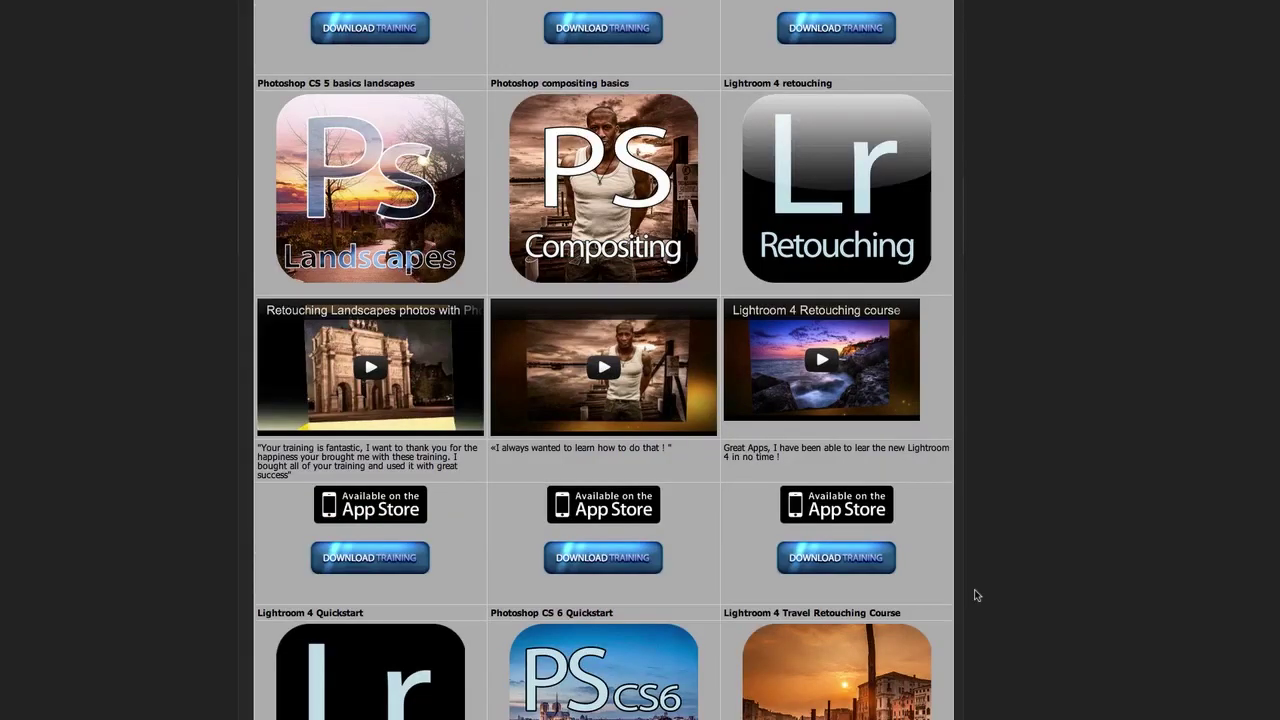
{"action": "scroll", "coordinate": [975, 592], "scroll_direction": "up", "scroll_amount": 10}
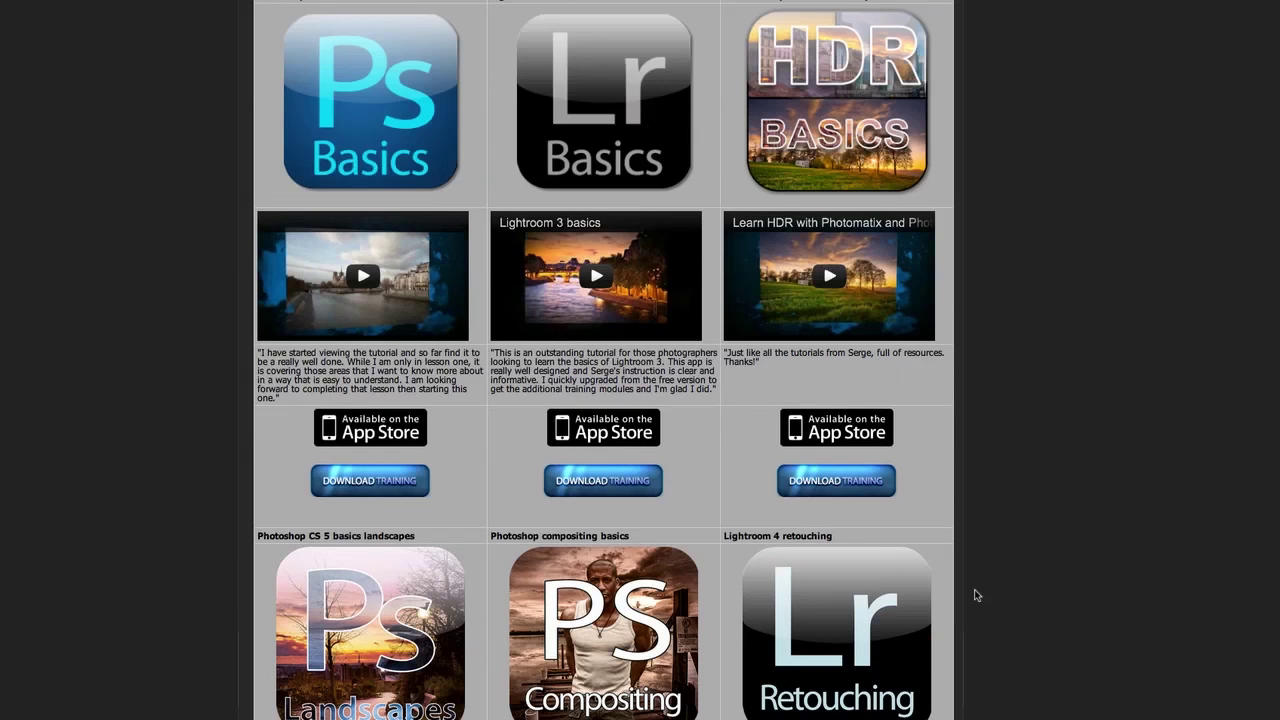